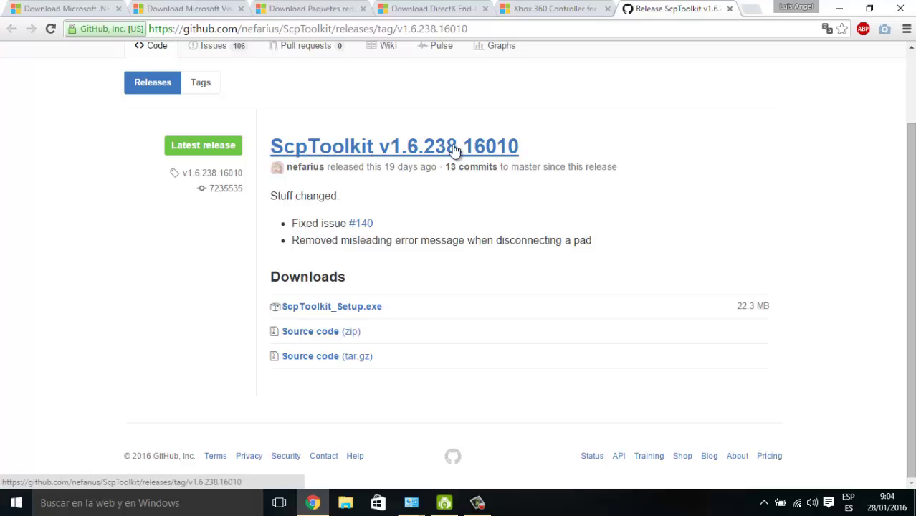
Download ScpToolkit_Setup.exe from the ScpToolkit v1.6.238.16010 release page.
click(315, 308)
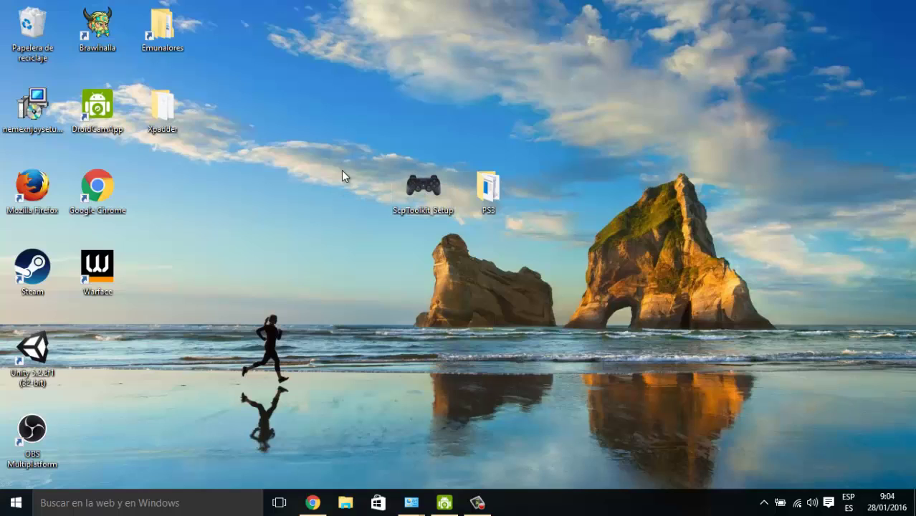
Open the PS3 folder on the desktop and select all the prerequisite installers inside it.
drag(347, 162, 483, 235)
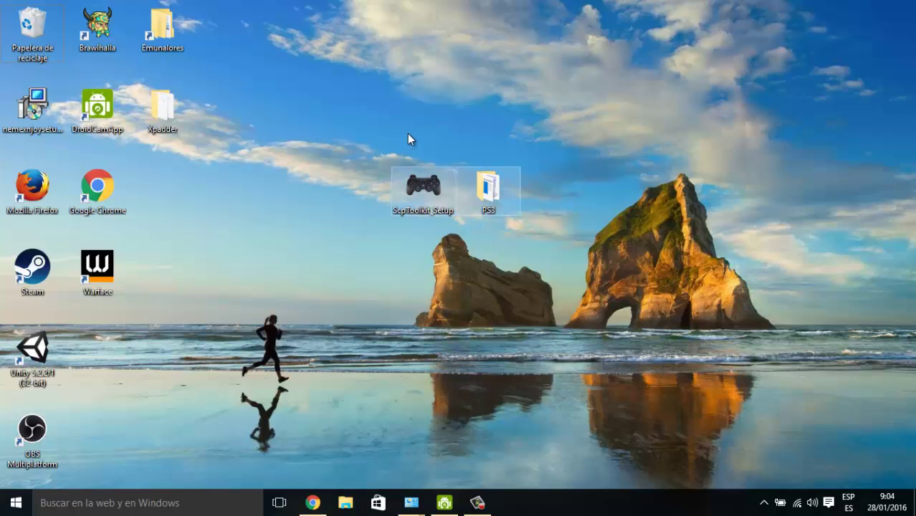
click(407, 133)
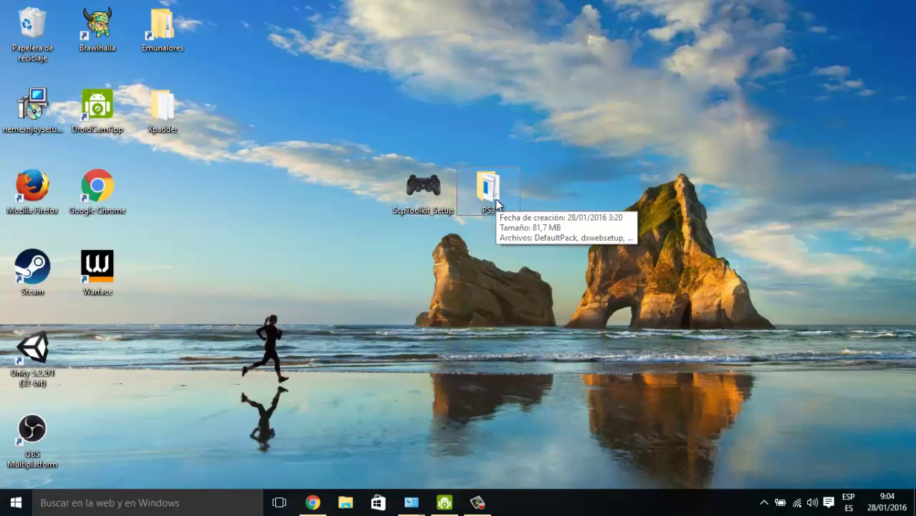
double_click(488, 188)
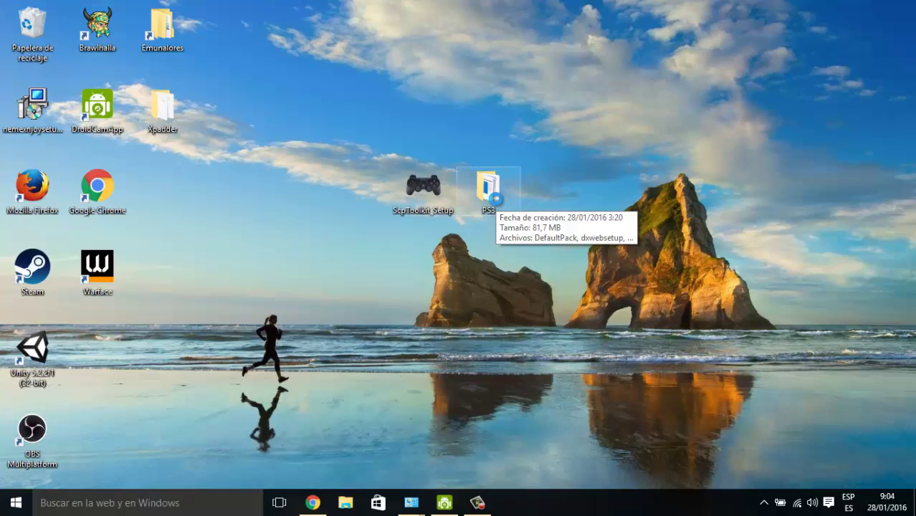
drag(452, 300, 472, 216)
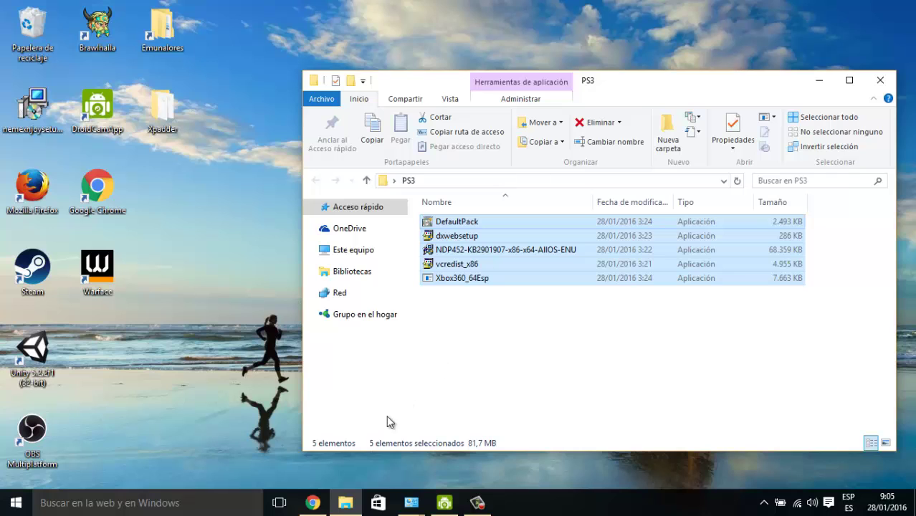
Switch to Chrome and review the download pages for the Xbox 360 controller, DirectX runtime, Visual C++ 2013 and 2010, and .NET Framework 4.5.2.
click(312, 502)
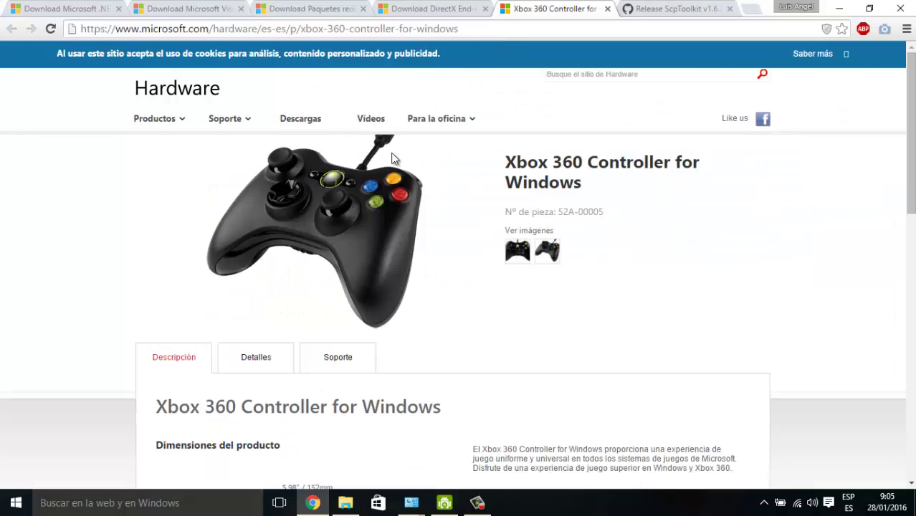
click(413, 8)
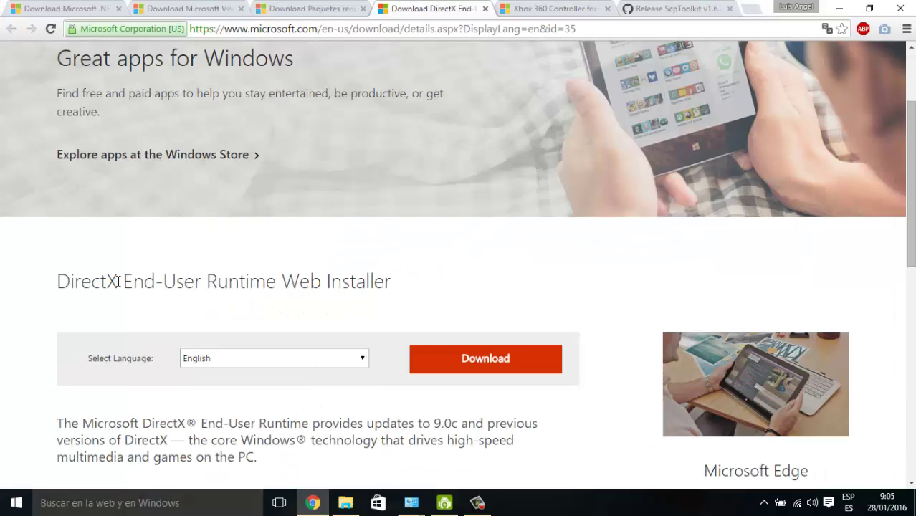
key(ctrl+shift+Tab)
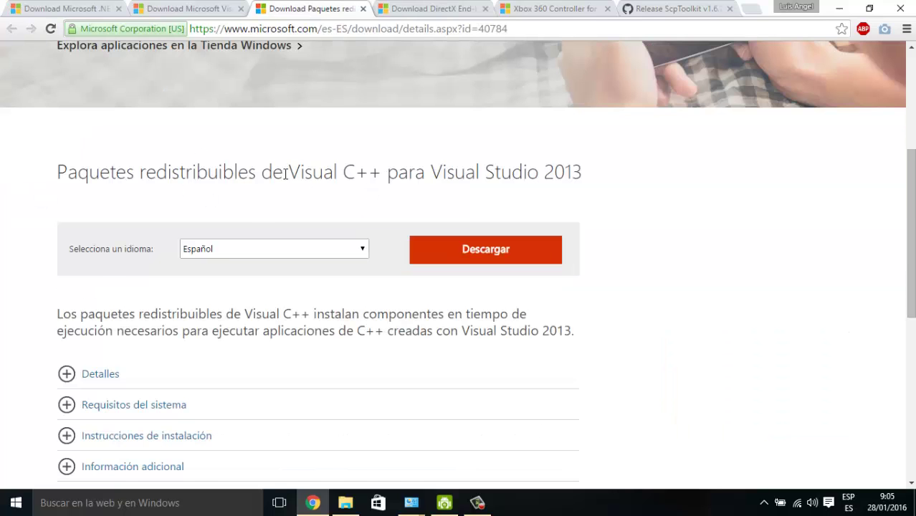
key(ctrl+shift+Tab)
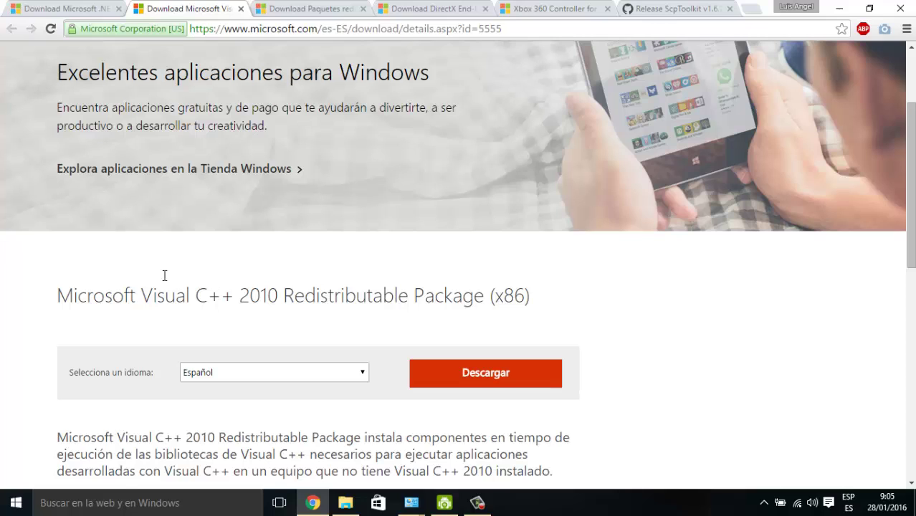
key(ctrl+shift+Tab)
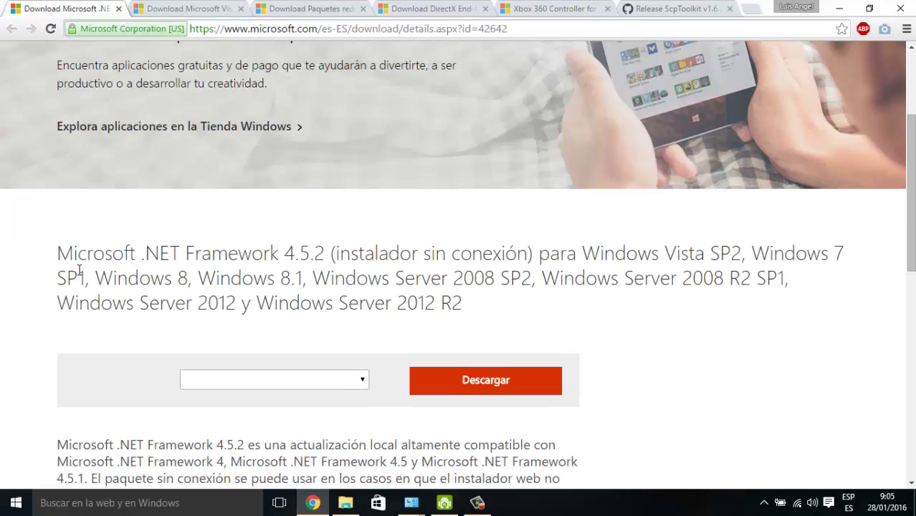
Return to the PS3 folder, check the Xbox360_64Esp installer's file details, and close the folder.
key(alt+Tab)
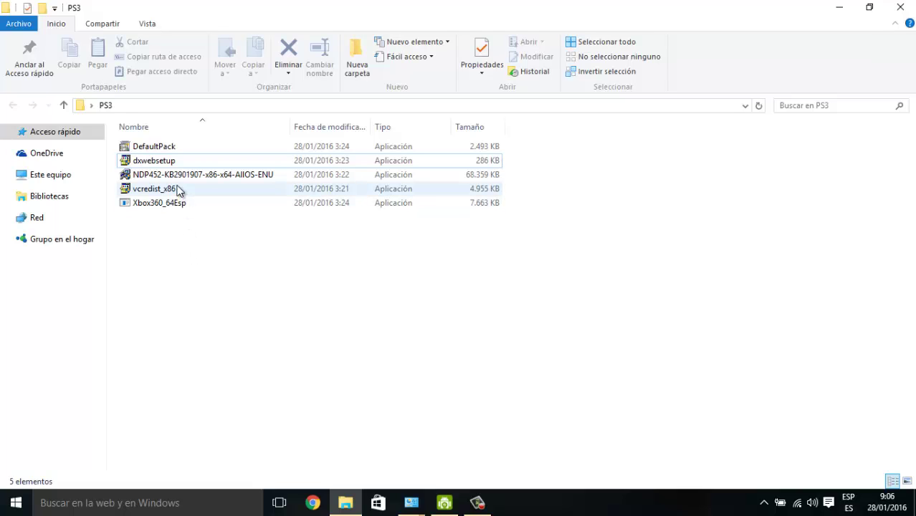
click(165, 207)
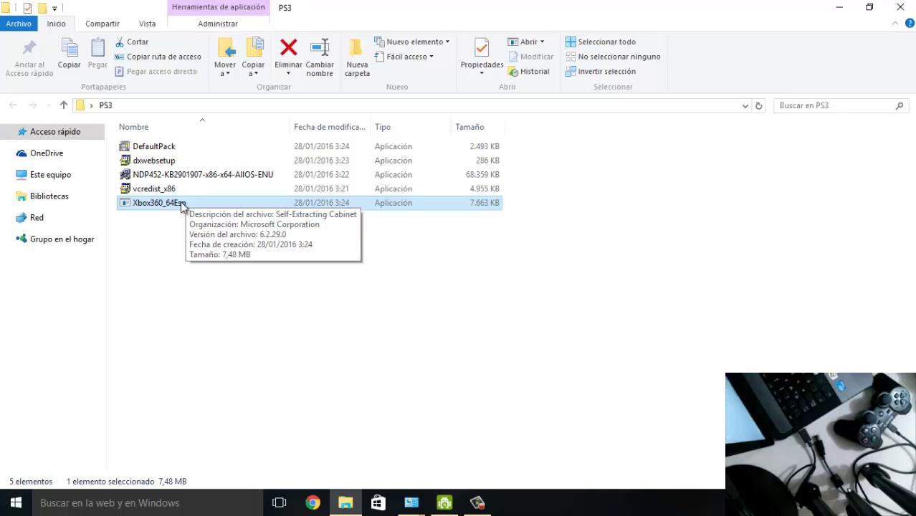
click(323, 282)
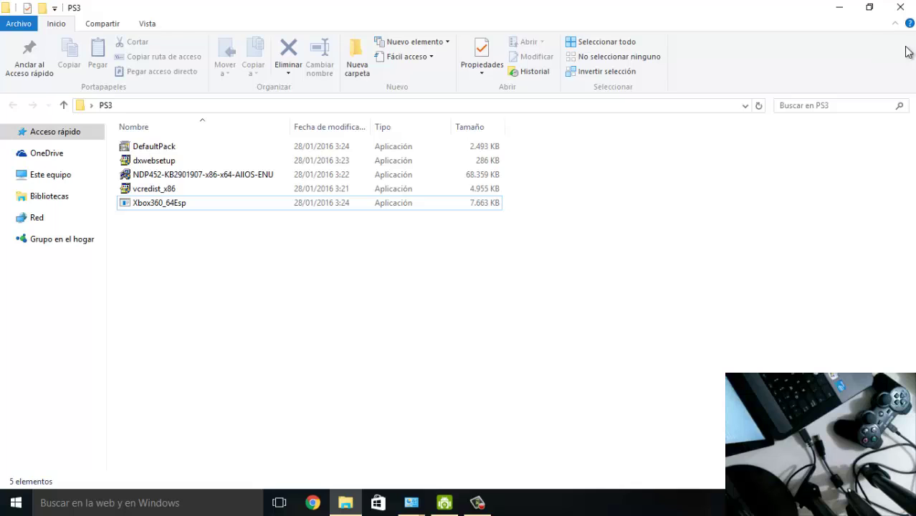
click(900, 7)
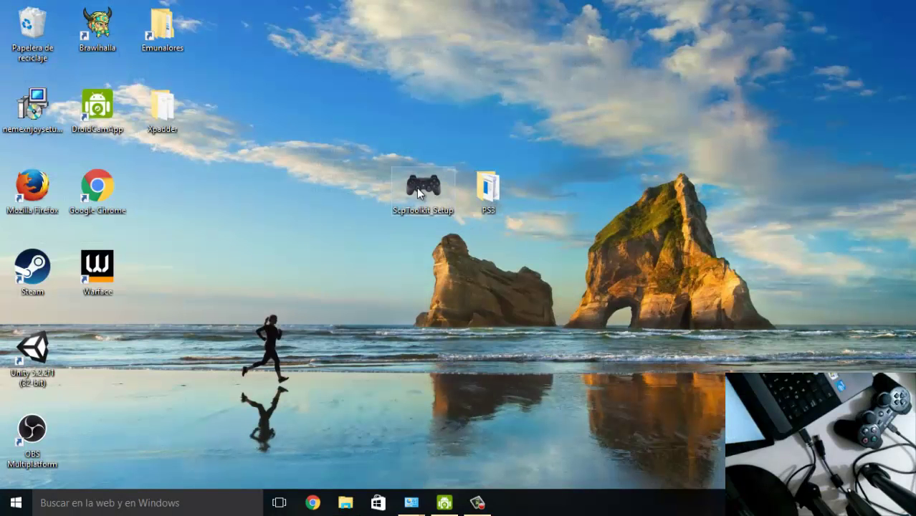
Bring up Devices and Printers and select the PLAYSTATION(R)3 Controller among the unspecified devices.
mouse_move(423, 183)
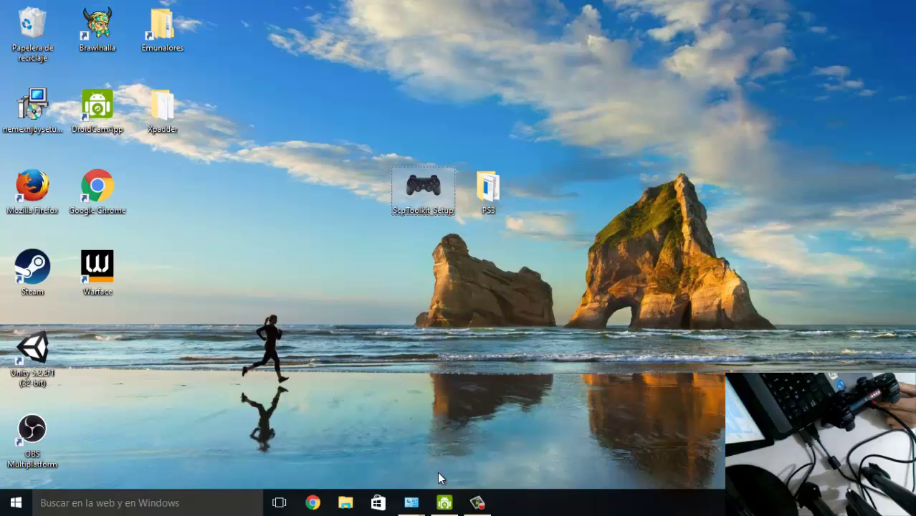
click(412, 503)
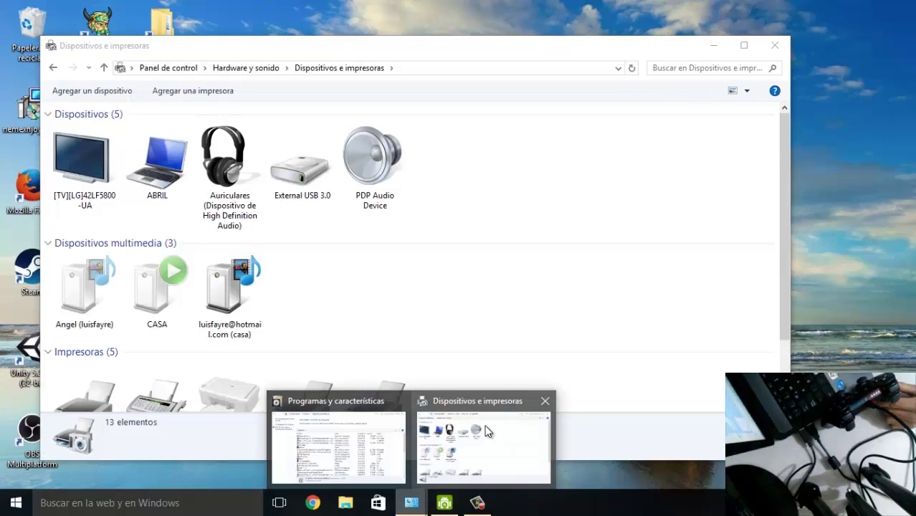
click(464, 450)
scroll(473, 401, down, 5)
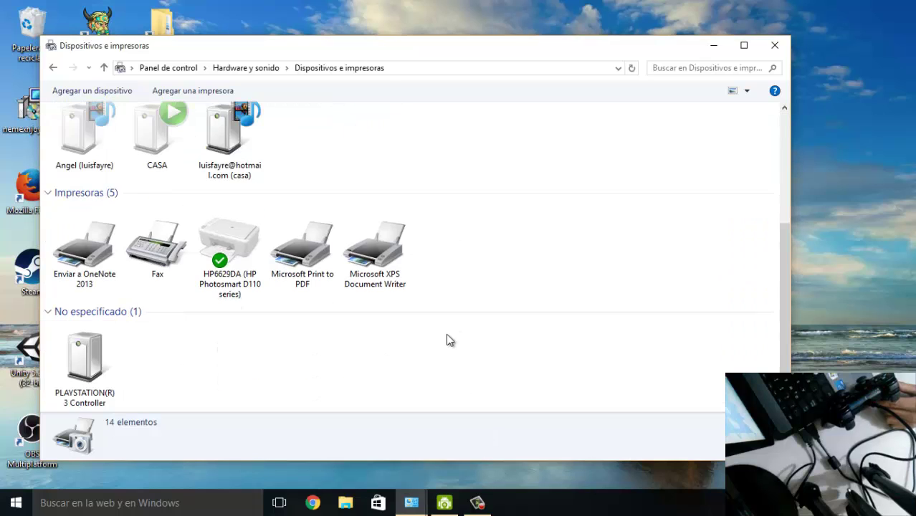
click(84, 356)
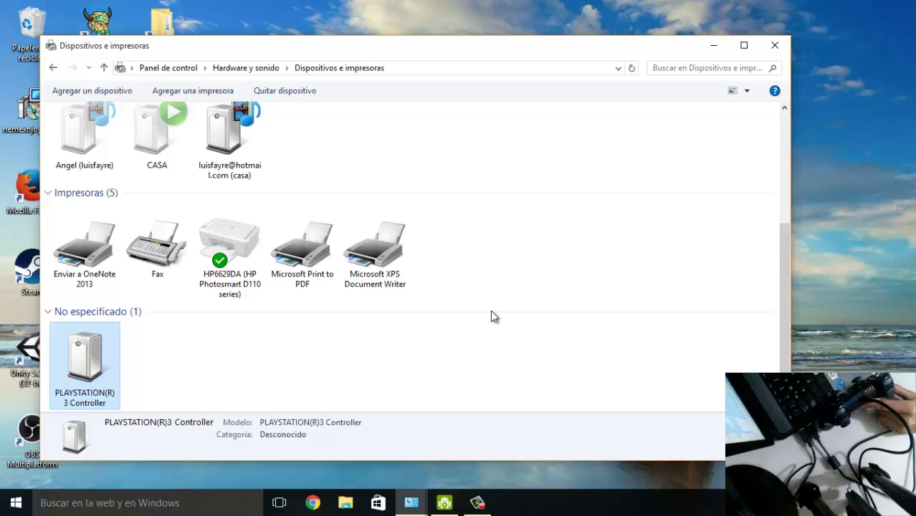
Look through the full list of connected devices, clear the controller selection, and close Devices and Printers.
scroll(554, 216, up, 1)
scroll(553, 216, up, 4)
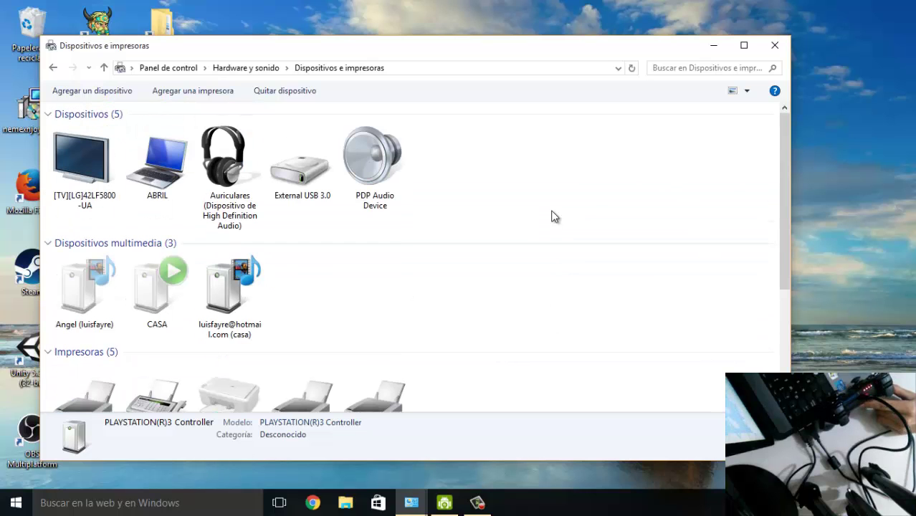
scroll(481, 217, down, 4)
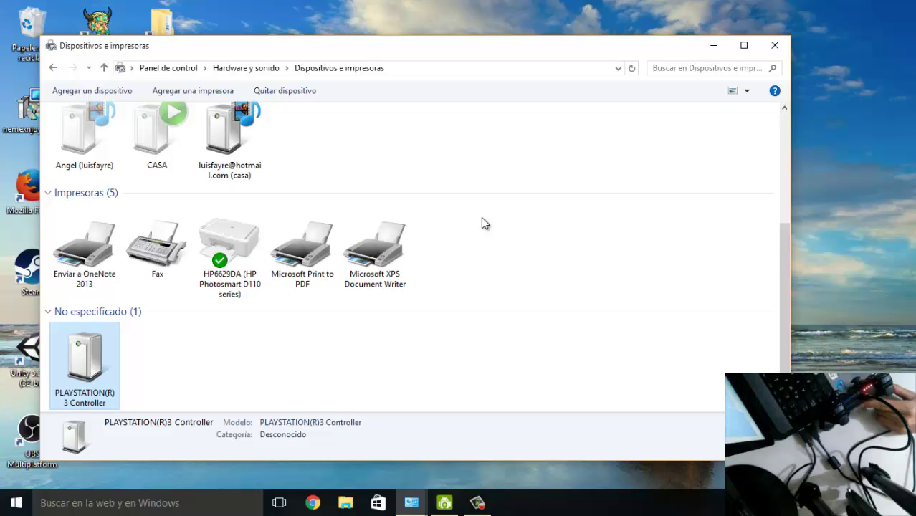
scroll(481, 217, up, 4)
scroll(489, 268, down, 4)
click(488, 268)
scroll(489, 268, up, 4)
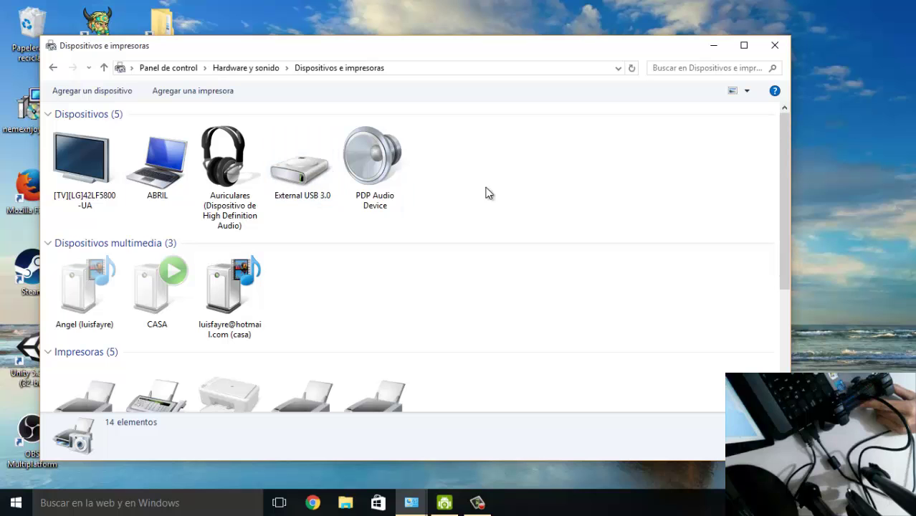
click(775, 46)
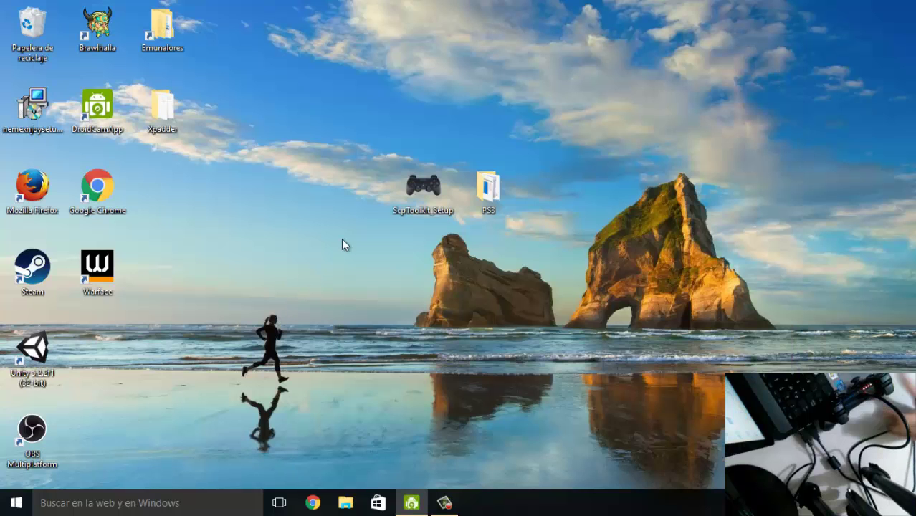
Unblock the ScpToolkit_Setup file in its properties and apply the change.
click(425, 185)
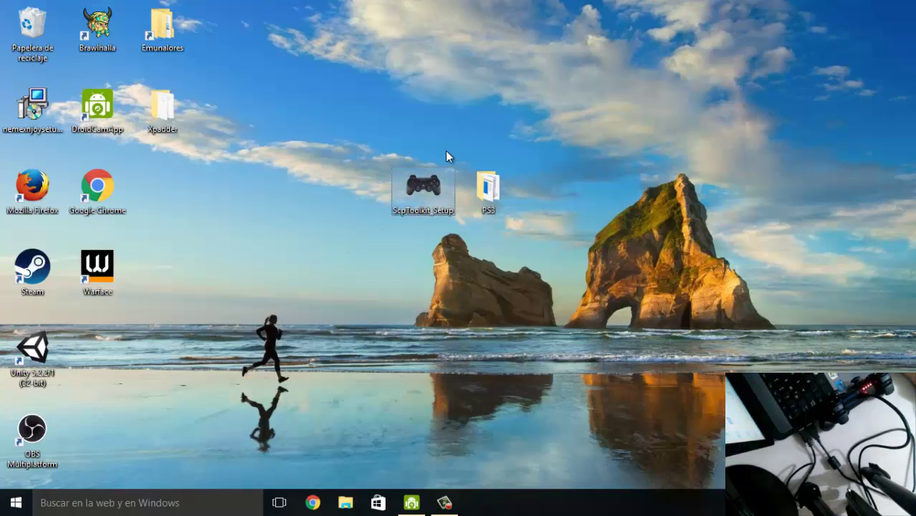
right_click(412, 195)
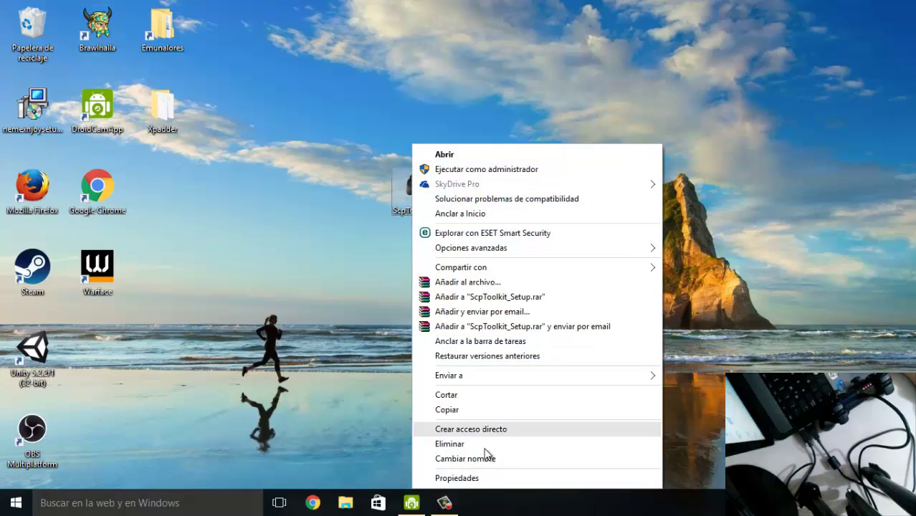
click(474, 476)
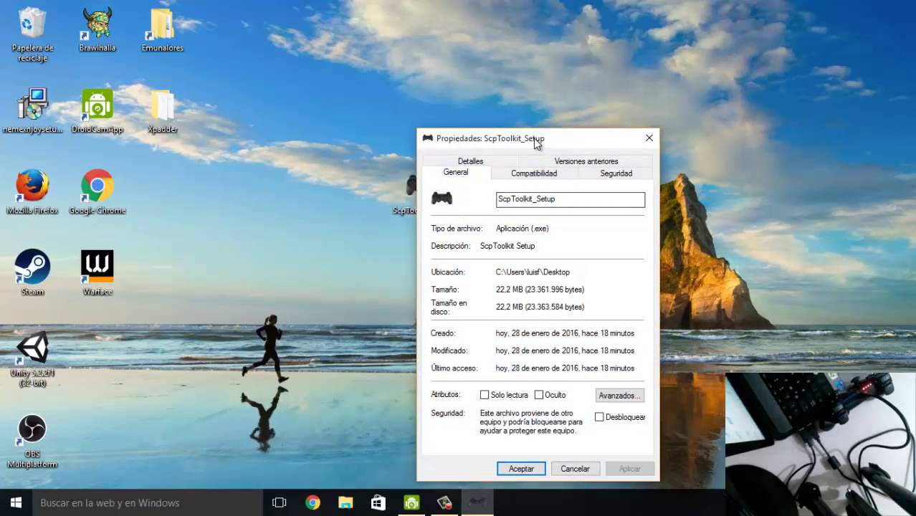
drag(533, 138, 409, 69)
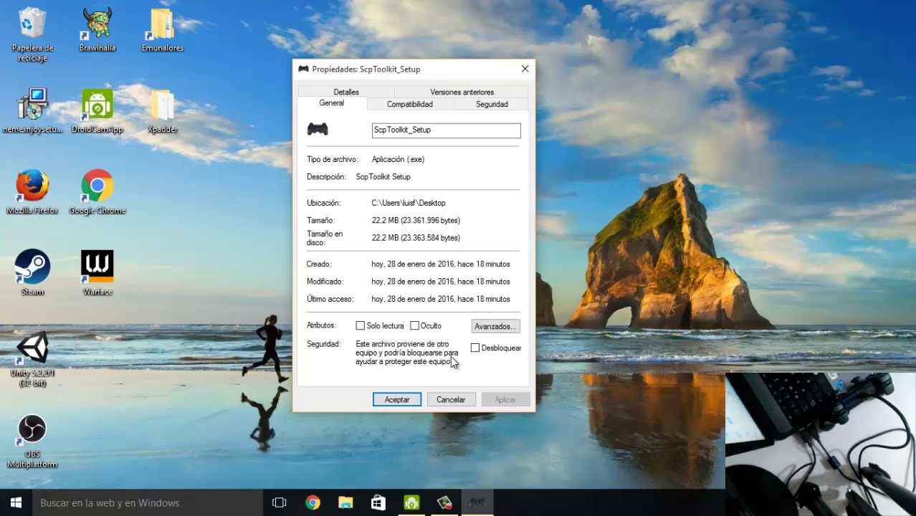
click(472, 349)
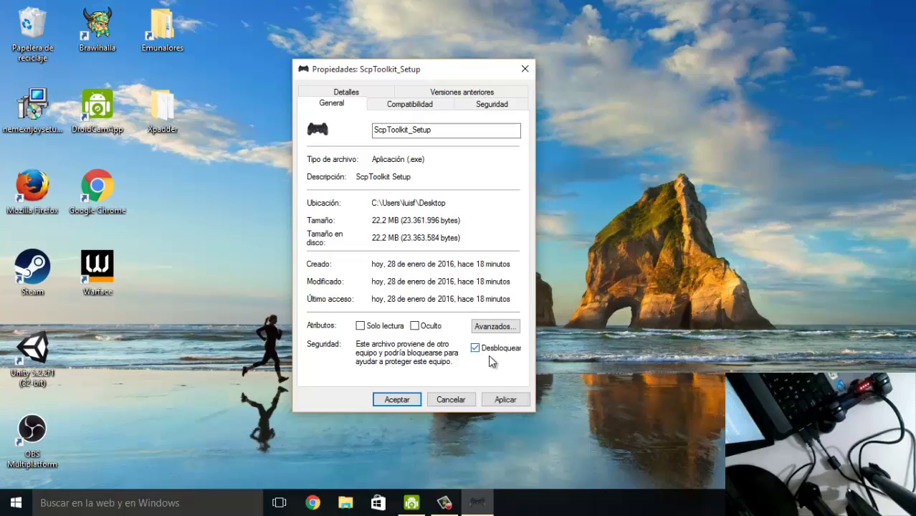
click(502, 399)
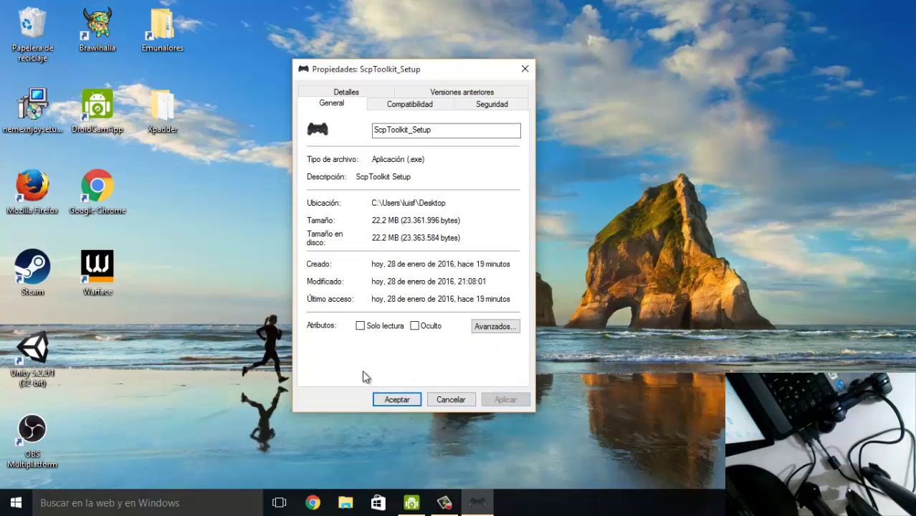
click(387, 399)
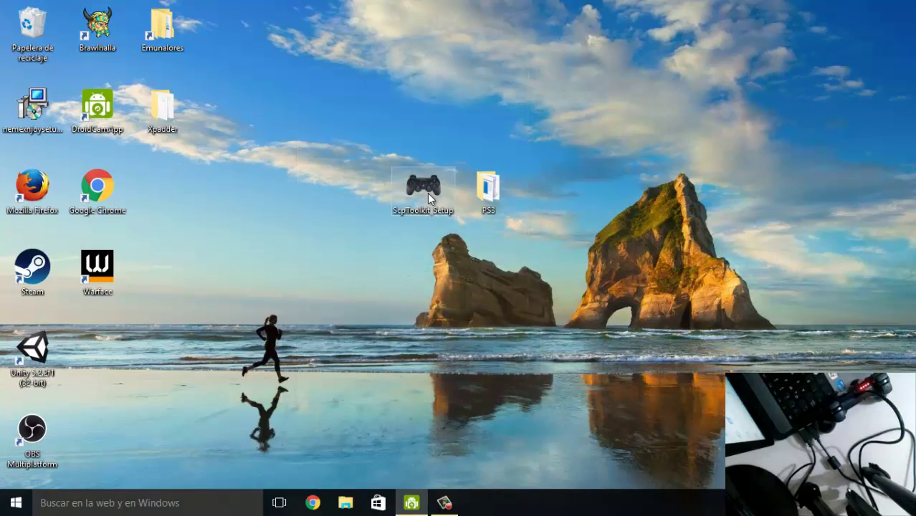
Run ScpToolkit_Setup from the desktop as administrator.
mouse_move(422, 176)
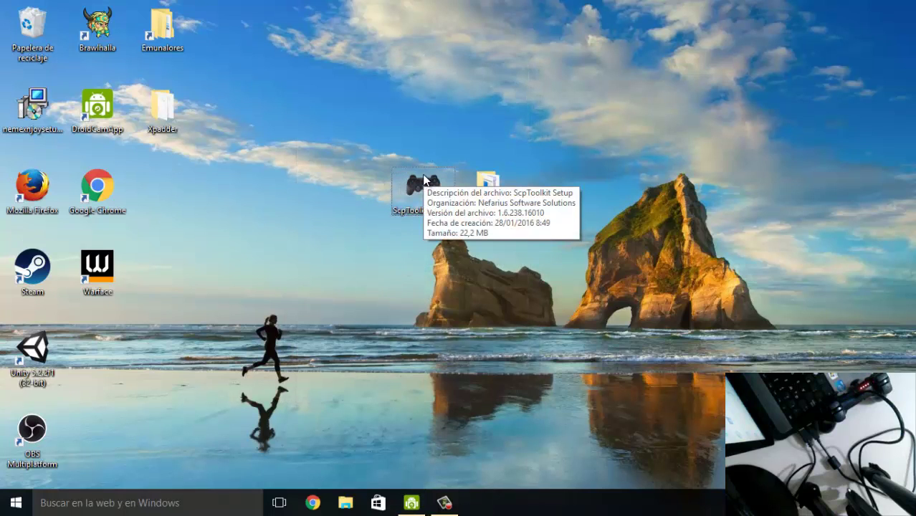
right_click(423, 179)
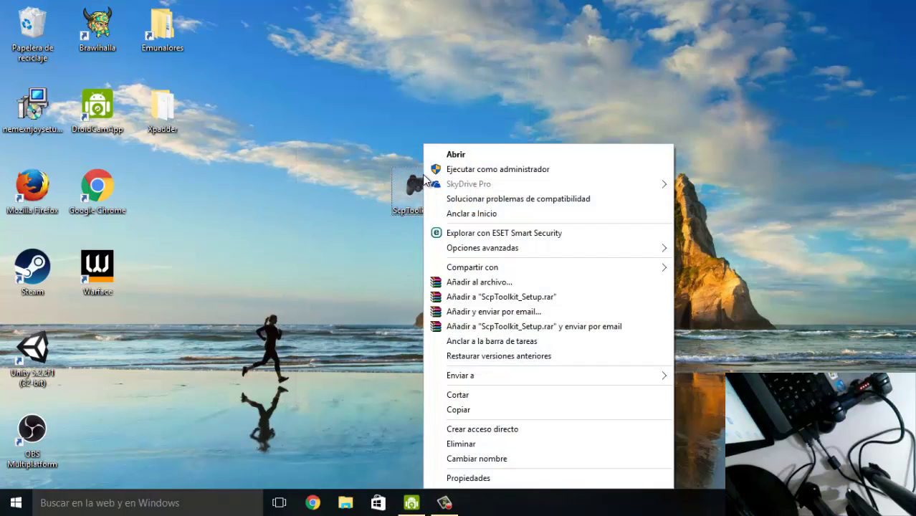
click(470, 169)
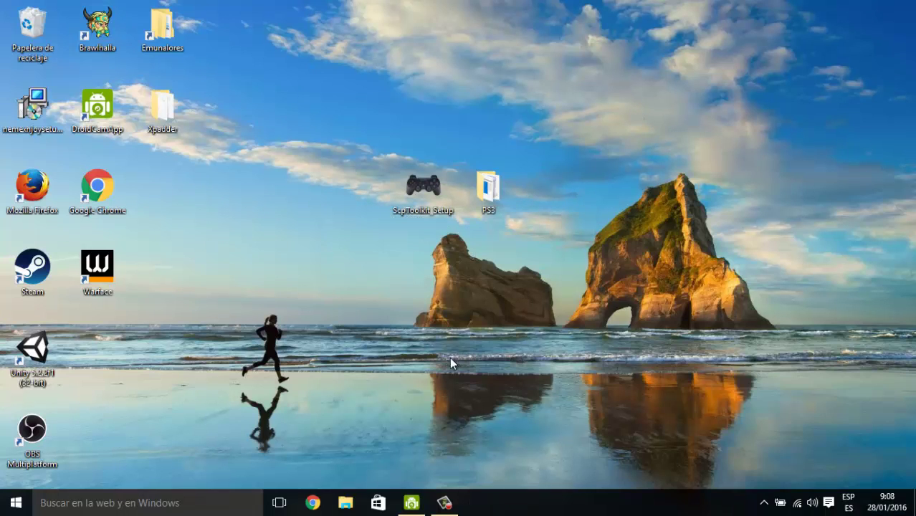
Search Windows for "juego", open the USB game device settings to check the installed game devices, and close them.
click(152, 504)
text(juego)
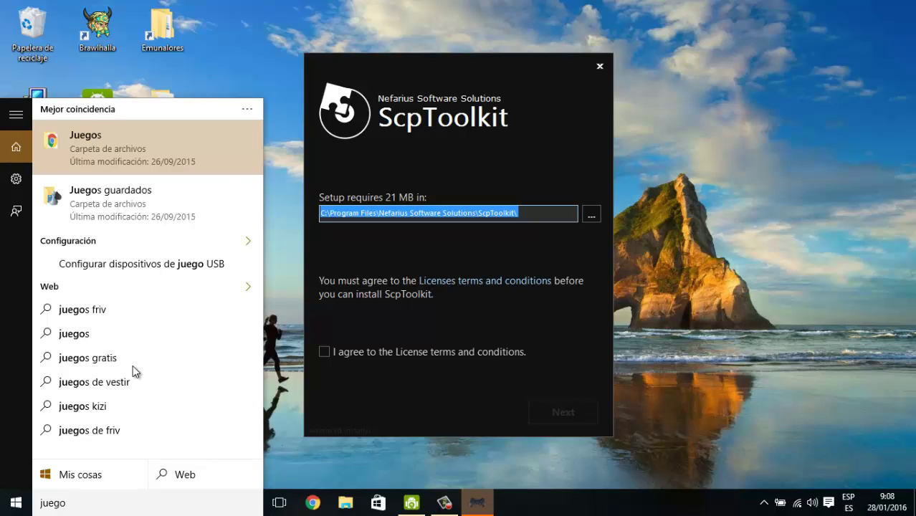
key(Down)
key(Down)
key(Return)
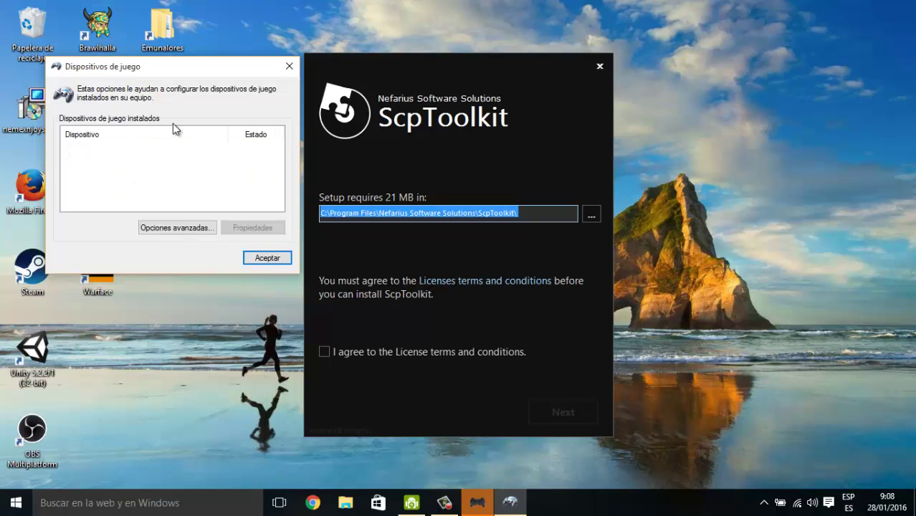
click(287, 67)
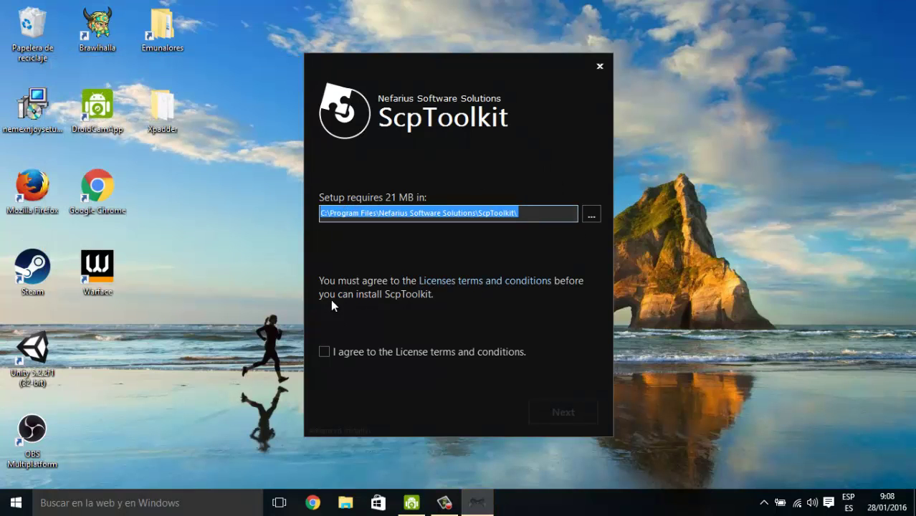
Accept the license terms, install ScpToolkit with the default features and folder, and finish the setup without running the driver installer.
click(324, 352)
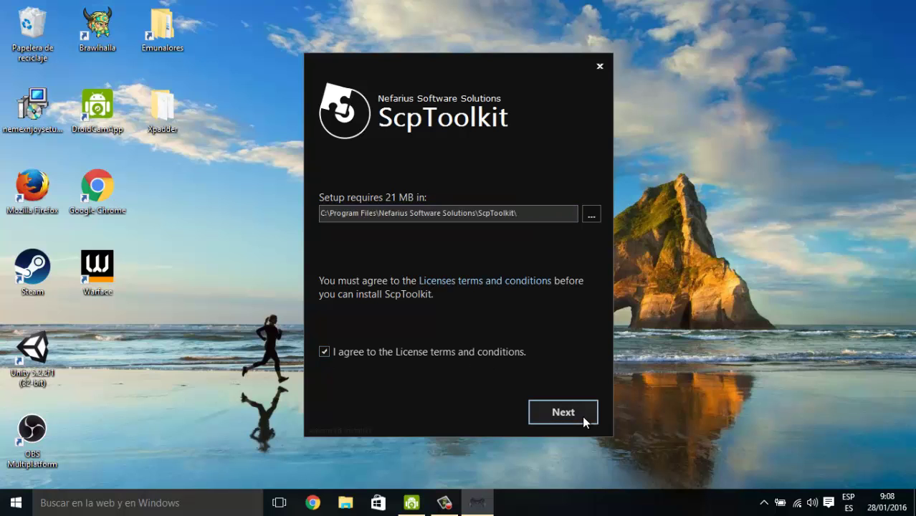
click(582, 414)
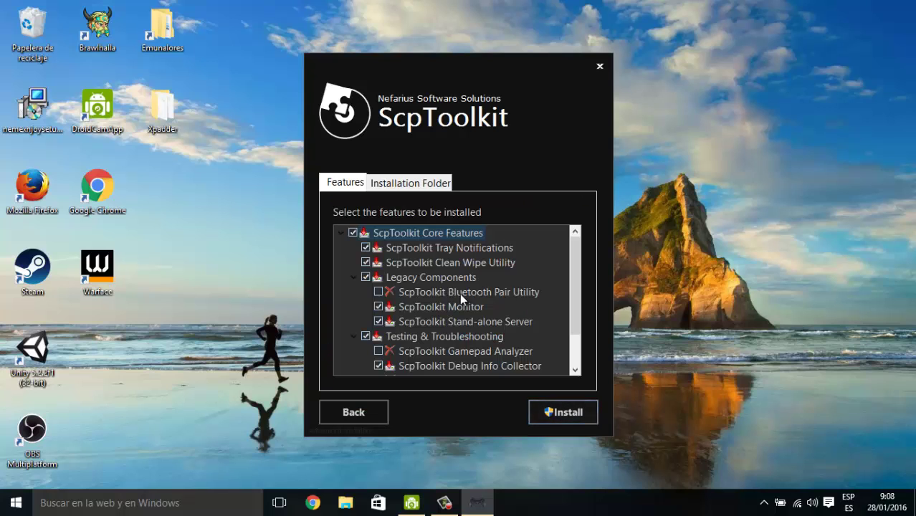
scroll(468, 298, down, 1)
scroll(467, 298, up, 1)
mouse_move(578, 263)
mouse_down()
mouse_move(577, 290)
mouse_move(577, 262)
mouse_up()
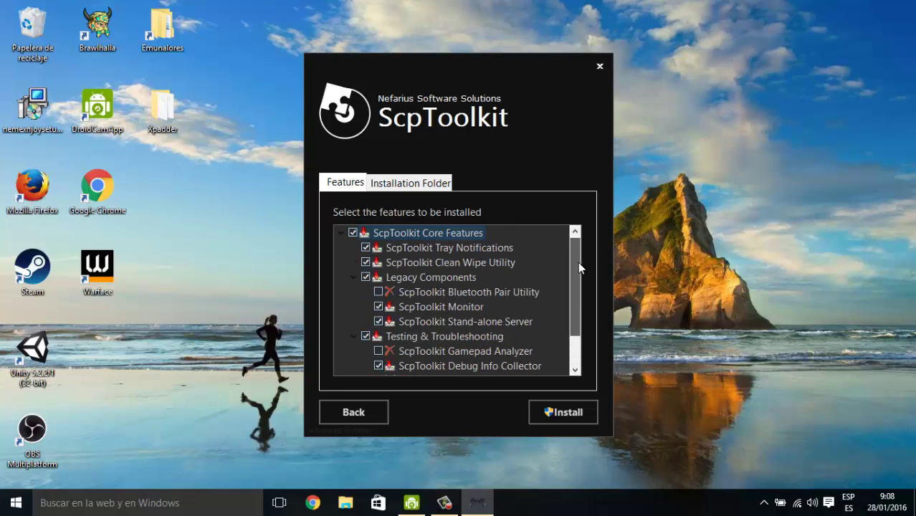
click(566, 412)
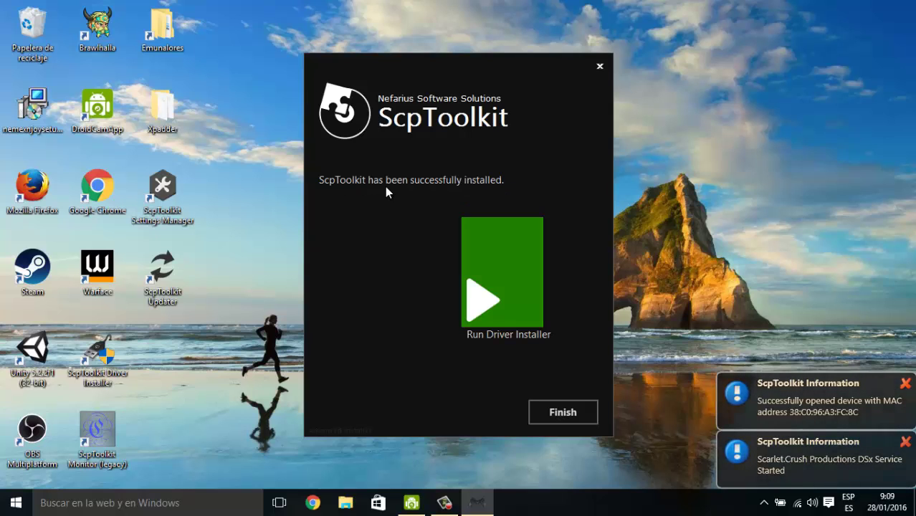
click(564, 411)
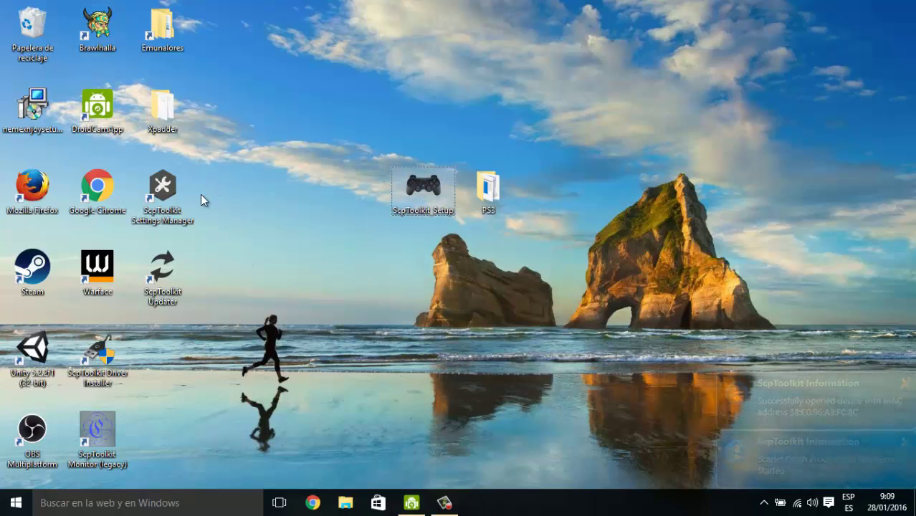
Move the four new ScpToolkit shortcuts away from the other desktop icons, next to the PS3 folder, keeping their names.
drag(207, 179, 649, 215)
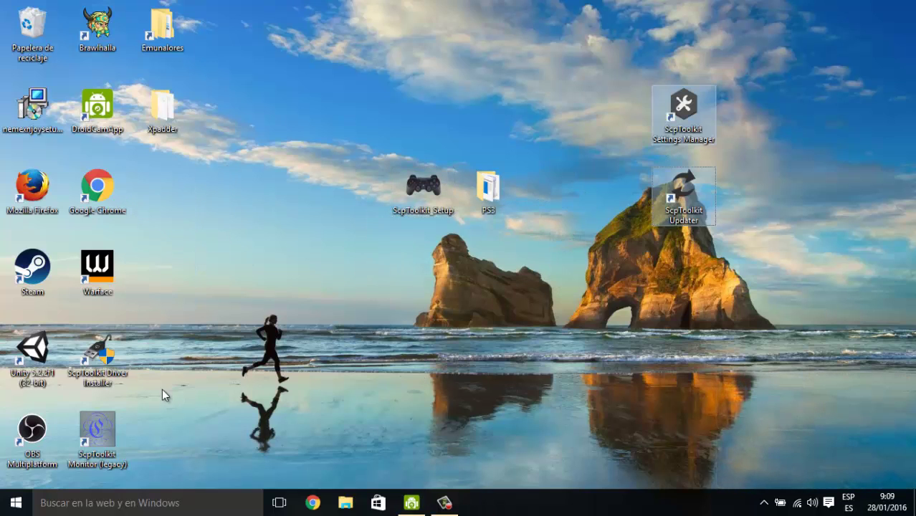
drag(153, 328, 618, 199)
click(758, 124)
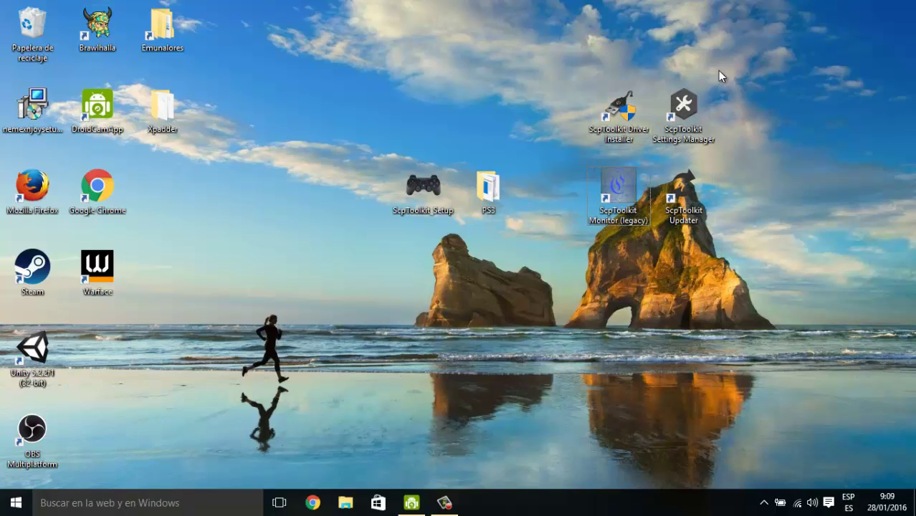
click(683, 142)
click(686, 137)
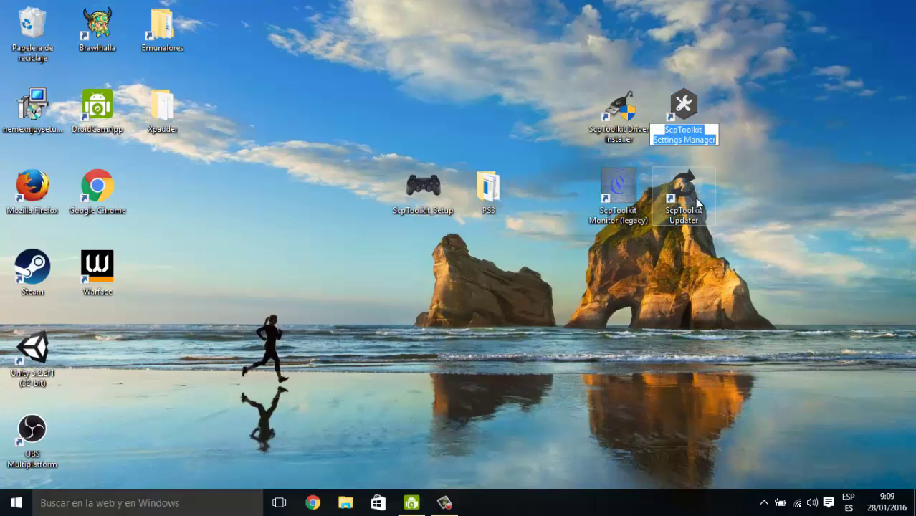
click(609, 197)
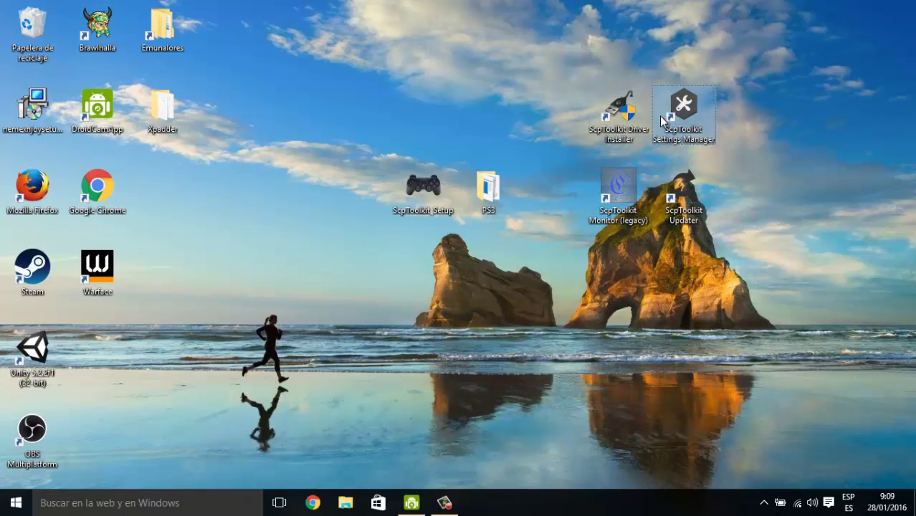
Run the ScpToolkit Driver Installer from the desktop as administrator.
click(621, 113)
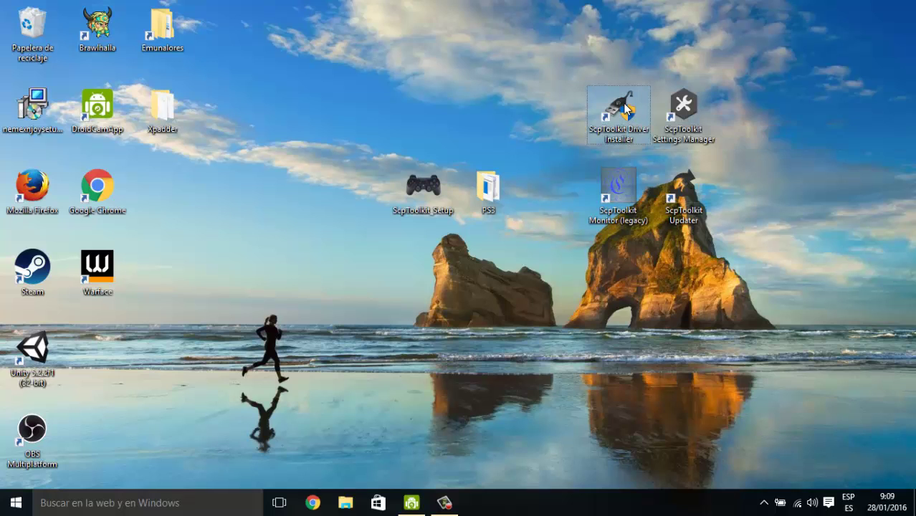
right_click(625, 109)
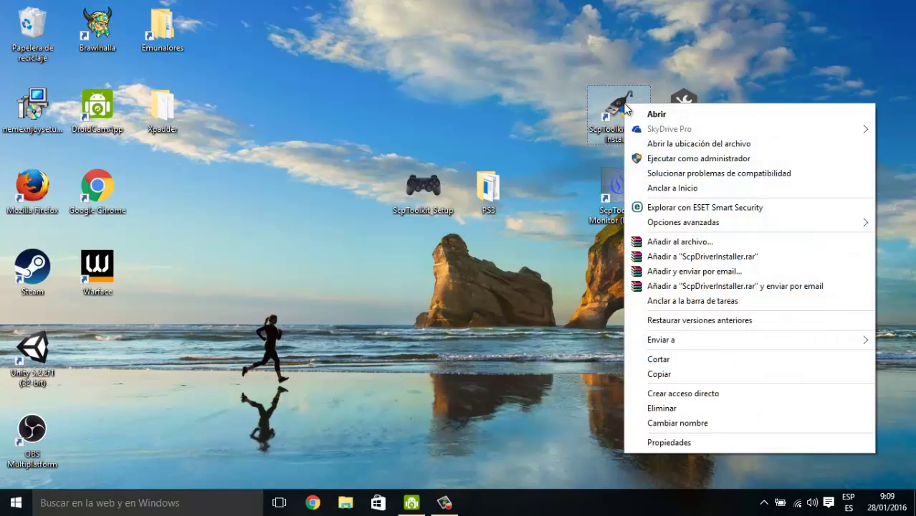
click(666, 159)
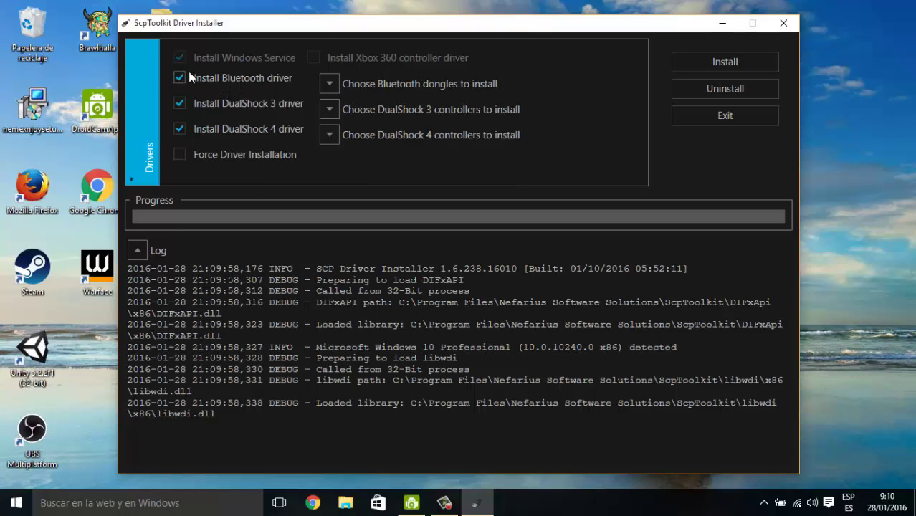
Look through the devices offered as Bluetooth dongles to install.
click(328, 84)
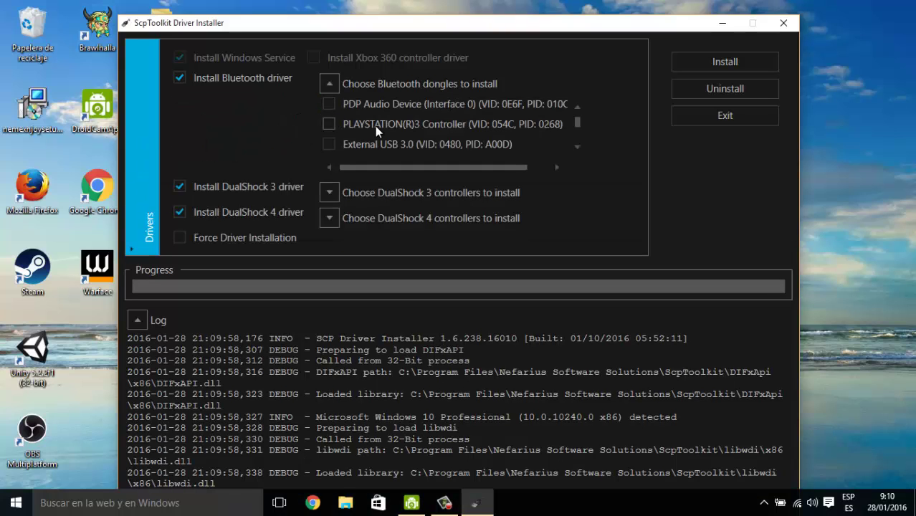
scroll(375, 126, down, 1)
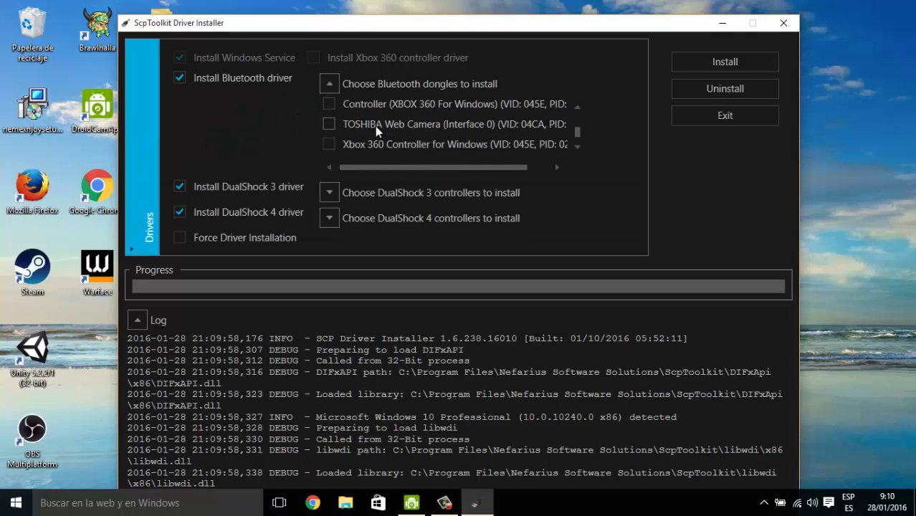
scroll(375, 126, up, 1)
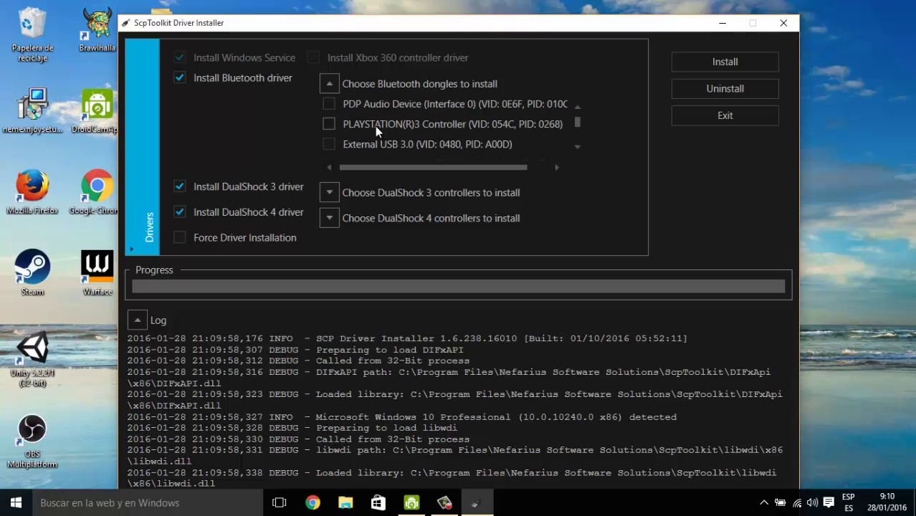
click(327, 88)
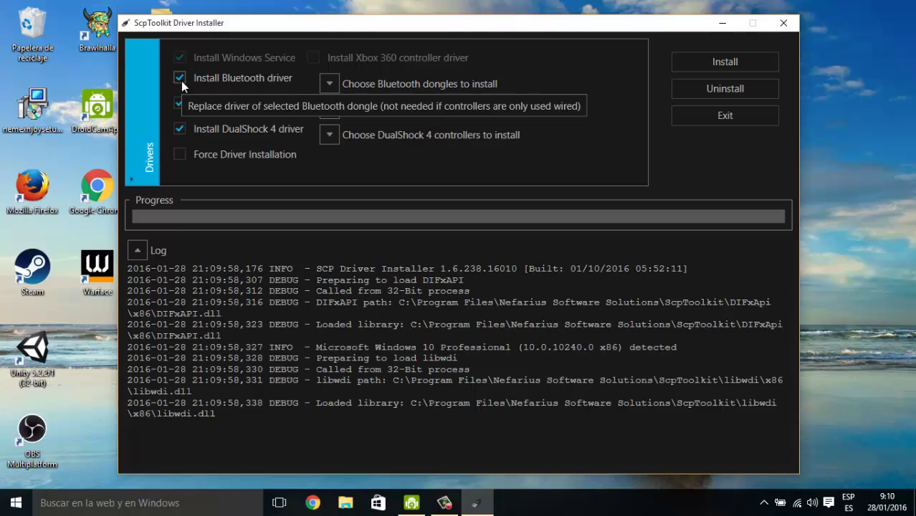
click(329, 84)
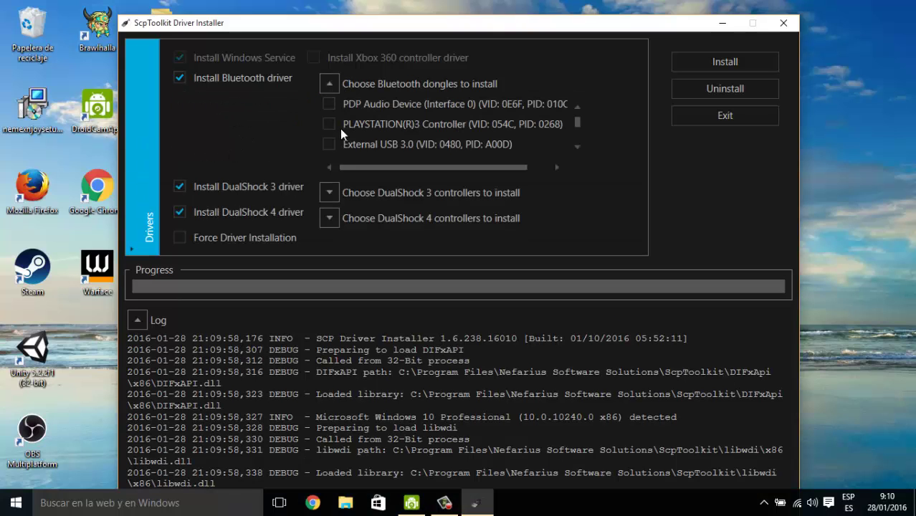
scroll(341, 134, down, 1)
scroll(341, 134, up, 1)
Collapse the Bluetooth dongle list and exclude the Bluetooth driver from the installation.
click(179, 78)
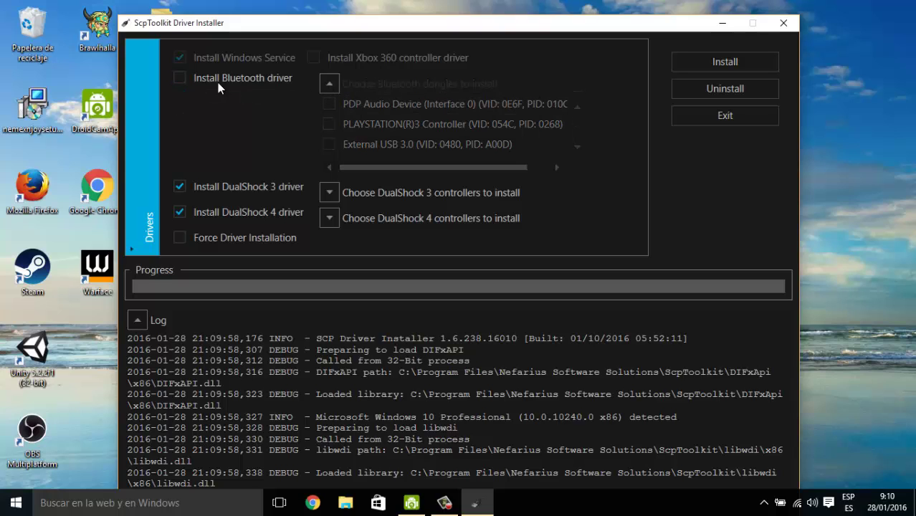
click(180, 77)
click(329, 83)
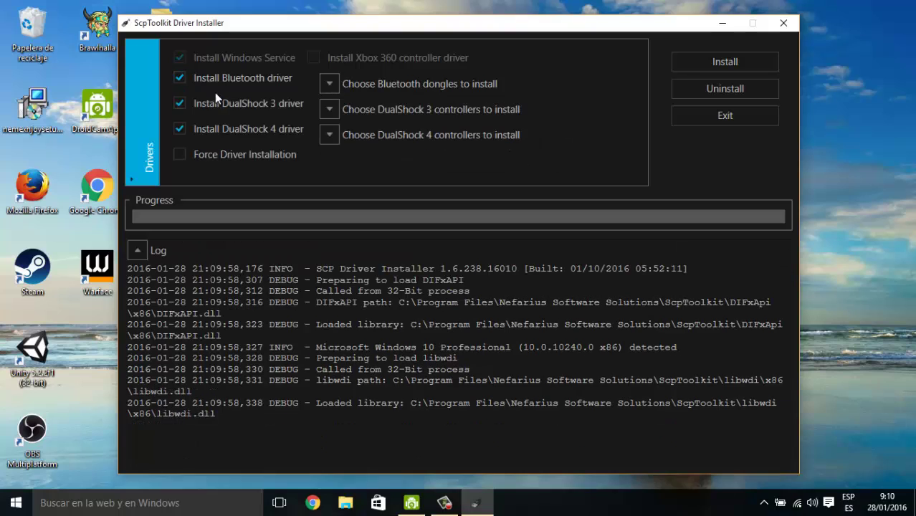
click(179, 79)
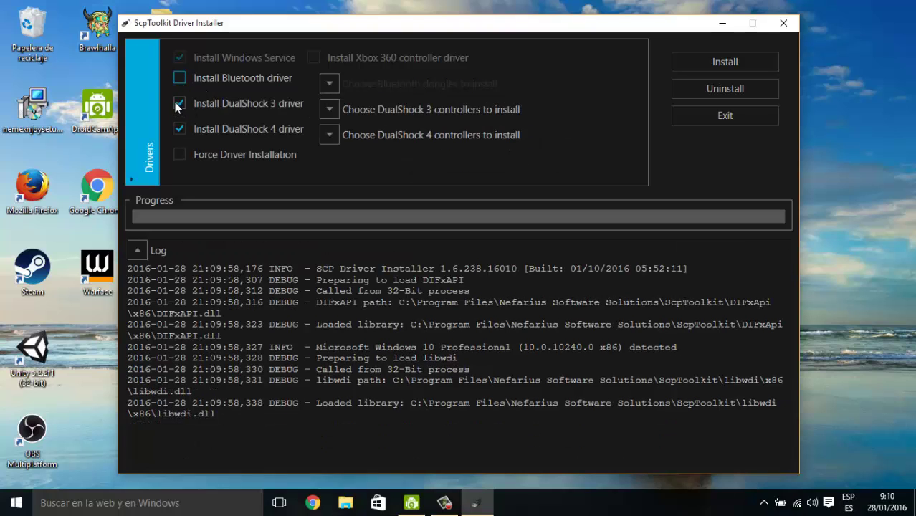
Check the DualShock 3 and DualShock 4 controller lists, and exclude the DualShock 4 driver while keeping the DualShock 3 driver.
click(182, 102)
click(329, 109)
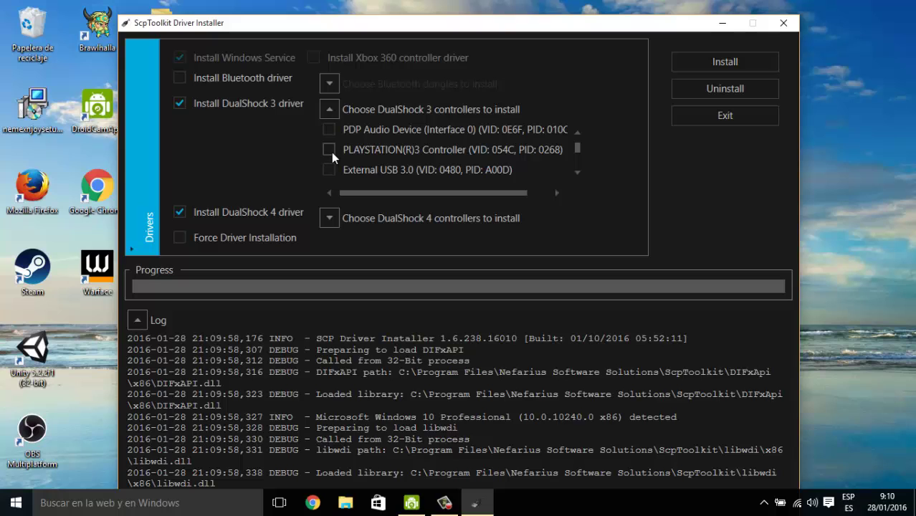
click(329, 108)
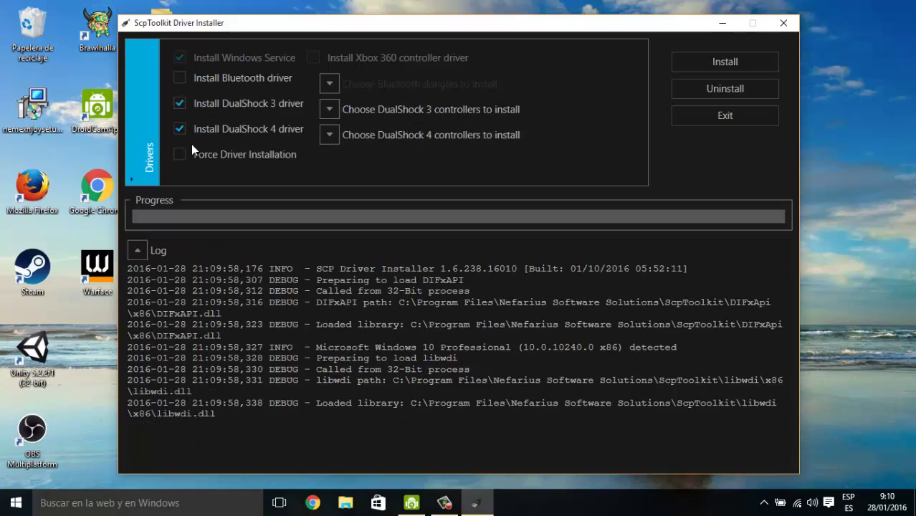
click(326, 134)
click(326, 134)
click(179, 129)
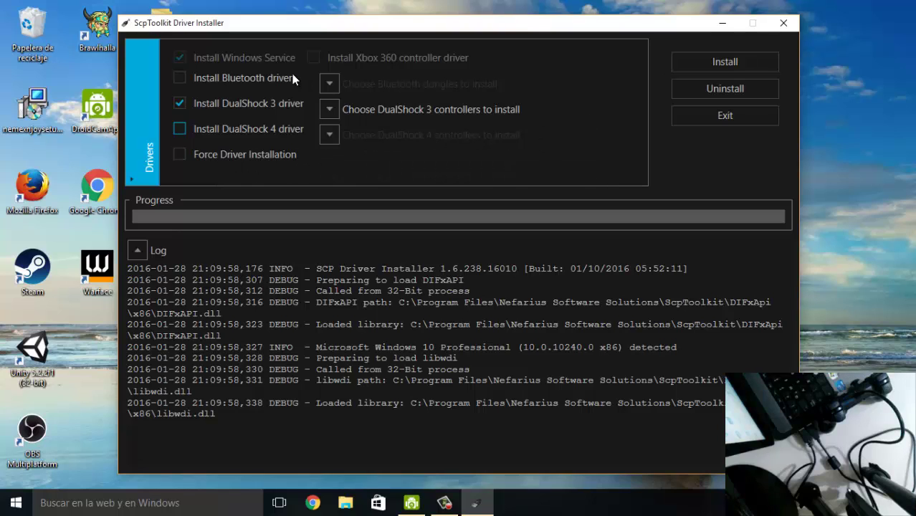
Install the selected drivers and exit the driver installer.
click(686, 64)
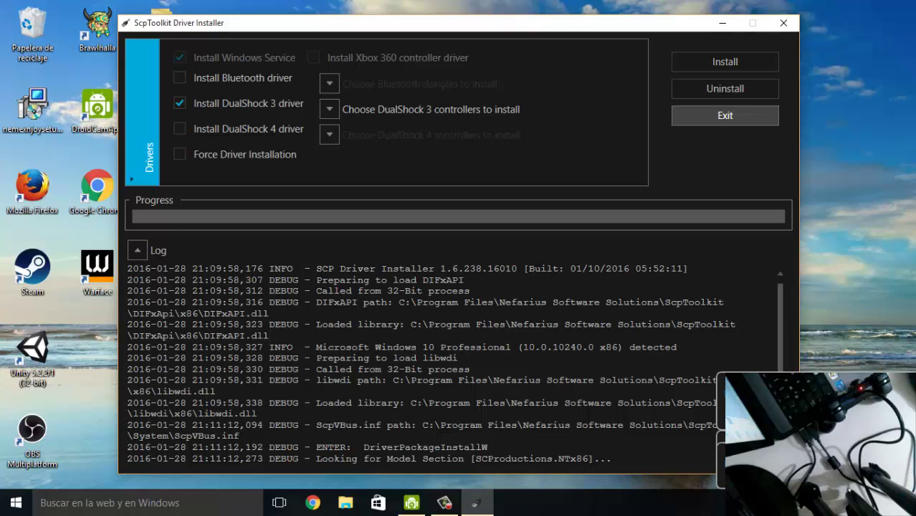
click(725, 116)
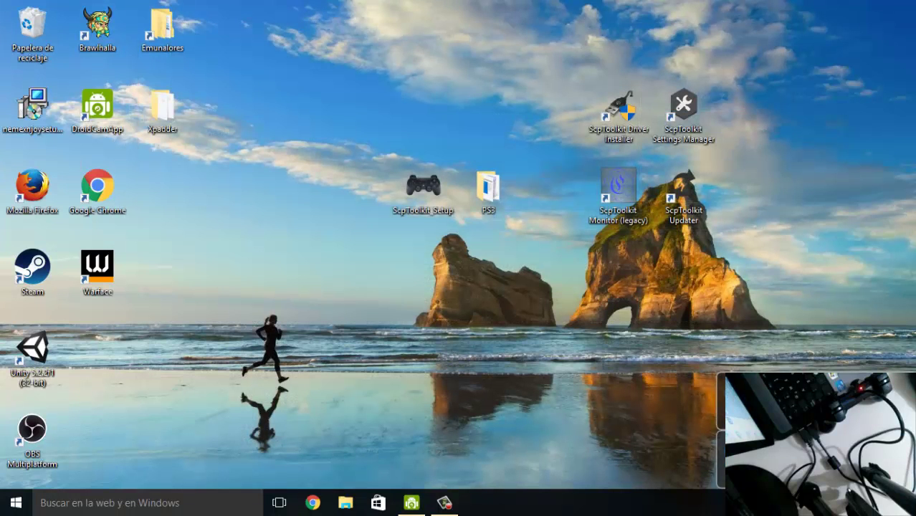
Search Windows for "juego", open the USB game device settings, and move the window towards the middle of the desktop.
key(super+s)
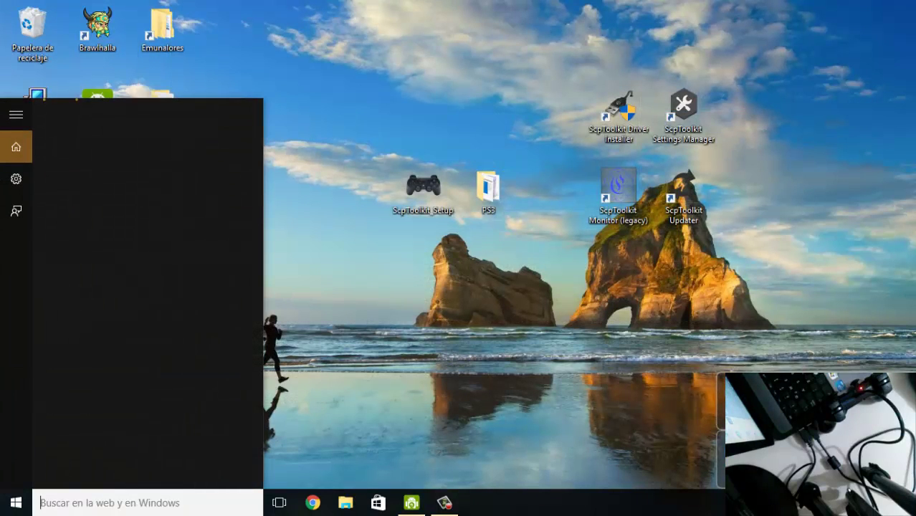
text(juego)
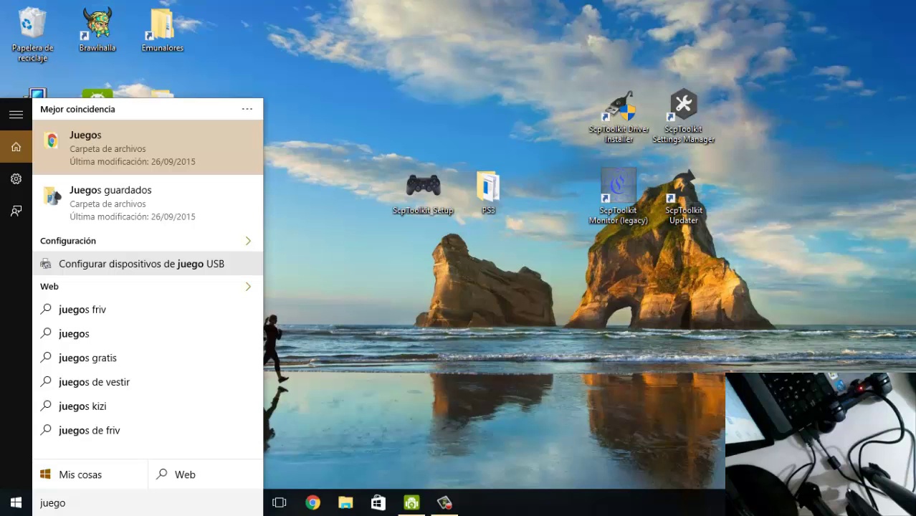
click(141, 264)
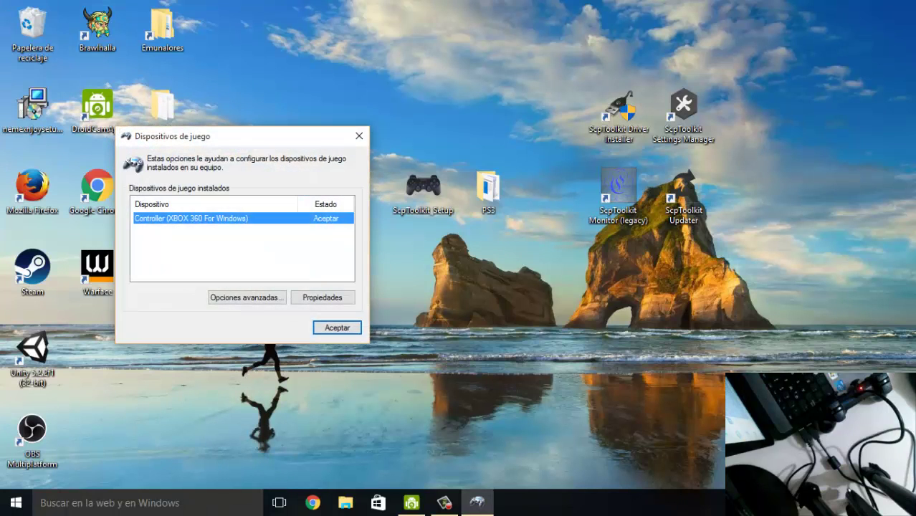
drag(172, 136, 323, 94)
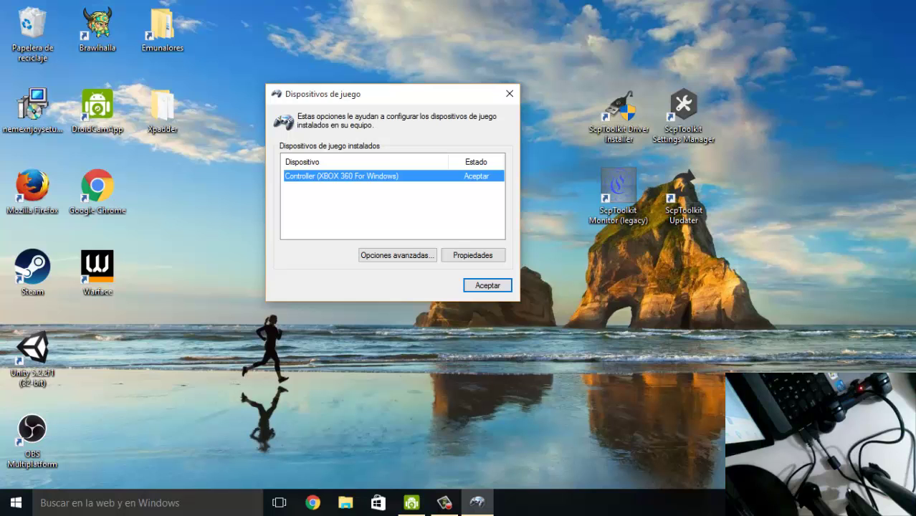
Open the properties of Controller (XBOX 360 For Windows) to test its axes and buttons, and close both game device windows.
click(472, 254)
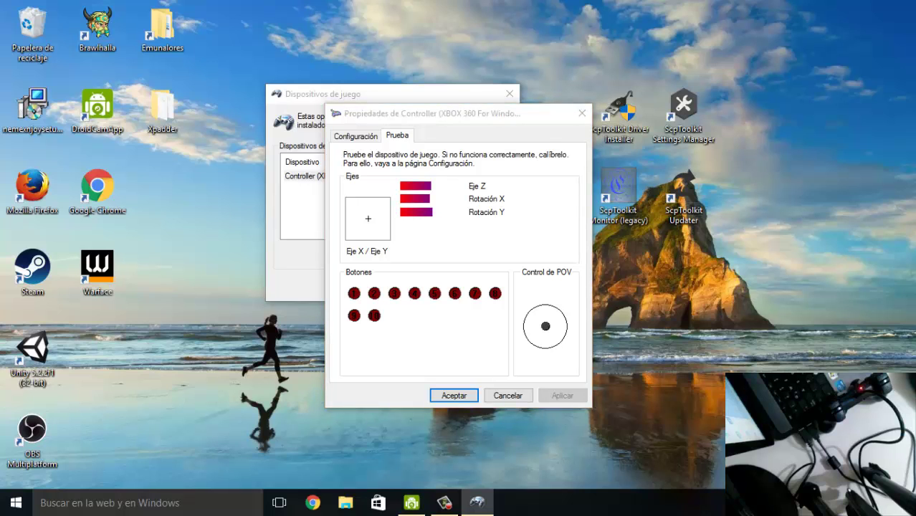
drag(430, 113, 659, 83)
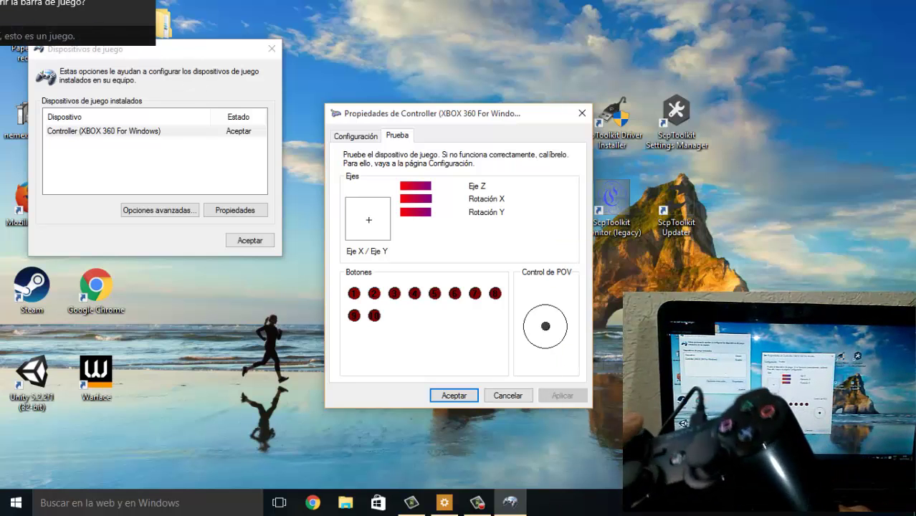
click(454, 395)
click(249, 240)
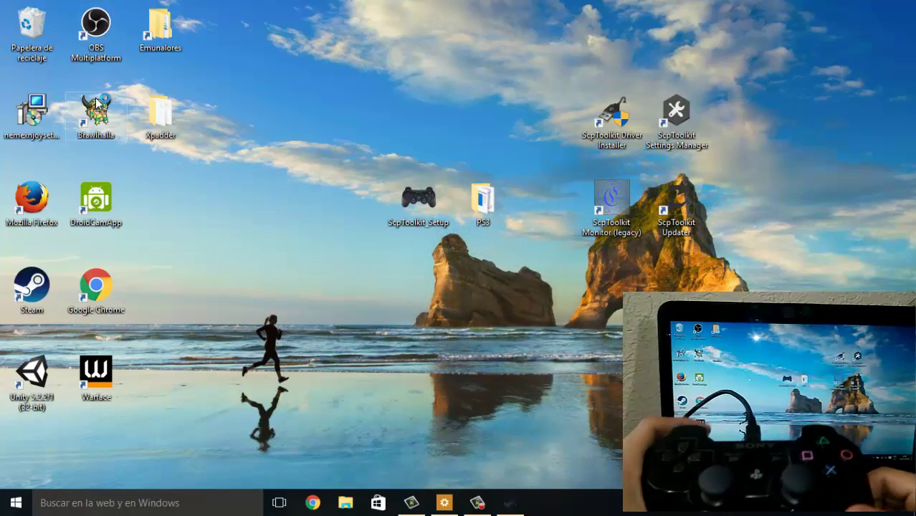
Launch Brawlhalla from the desktop, maximize its window, and show the Windows Game bar over it.
double_click(96, 107)
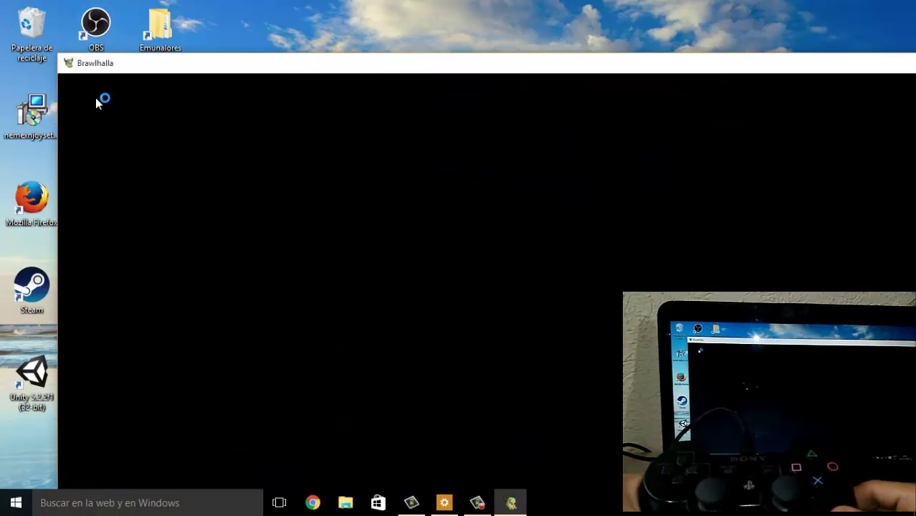
double_click(266, 73)
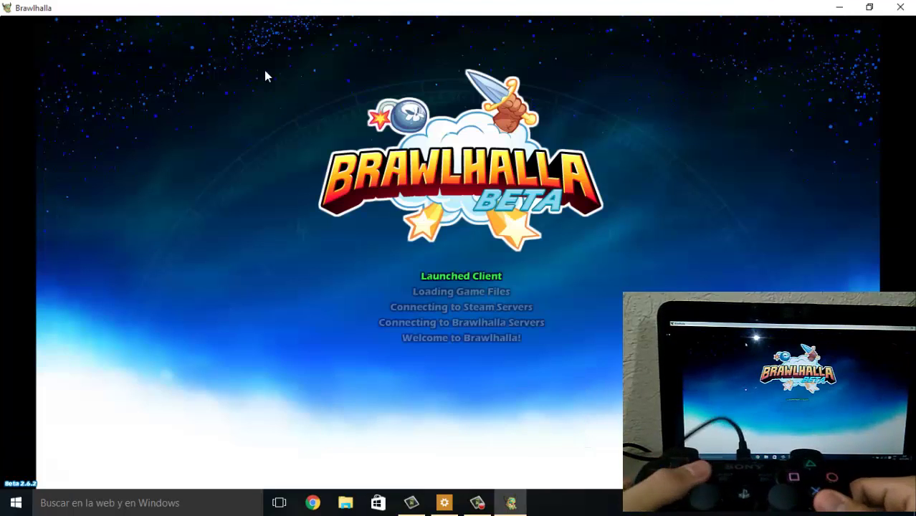
key(super+g)
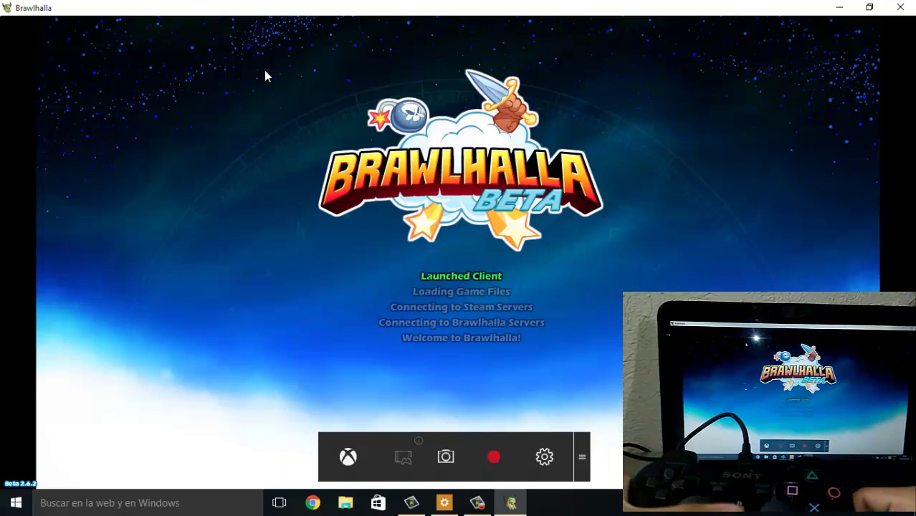
Move the Game bar selection across to its settings option, and dismiss the bar.
key(Right)
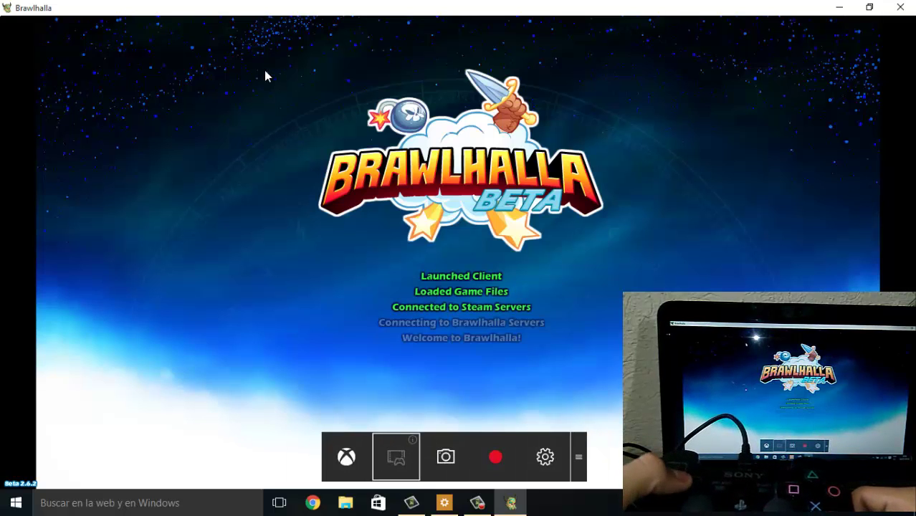
key(Right)
key(Right)
key(Right)
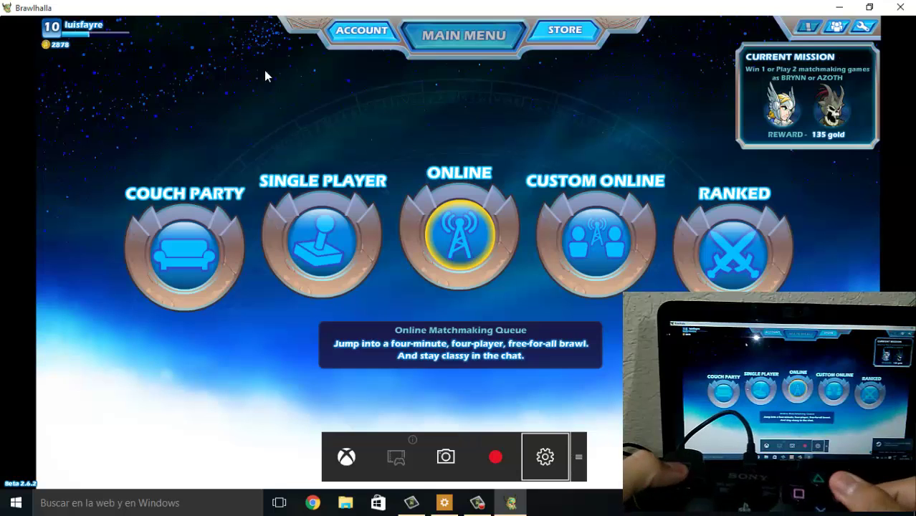
key(Escape)
Test the controller by moving the selection through the main menu's game modes and up to the header.
key(Right)
key(Left)
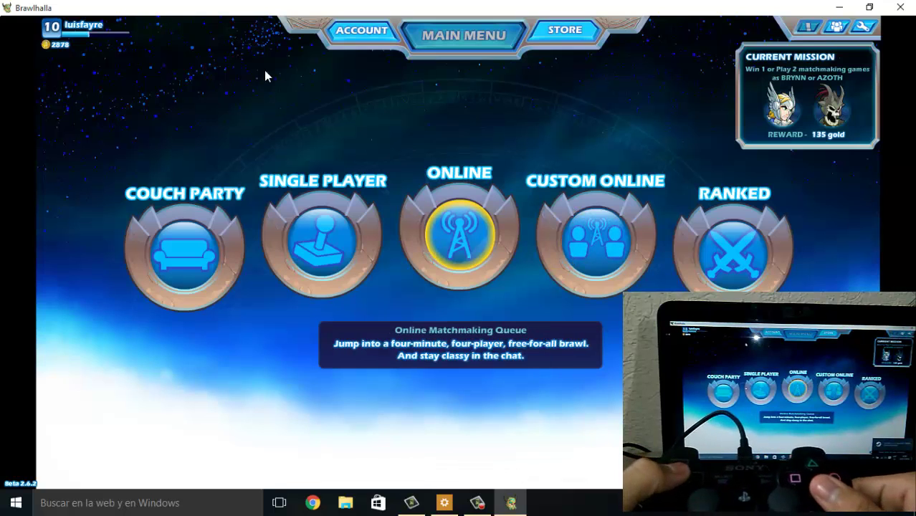
key(Up)
key(Down)
key(Left)
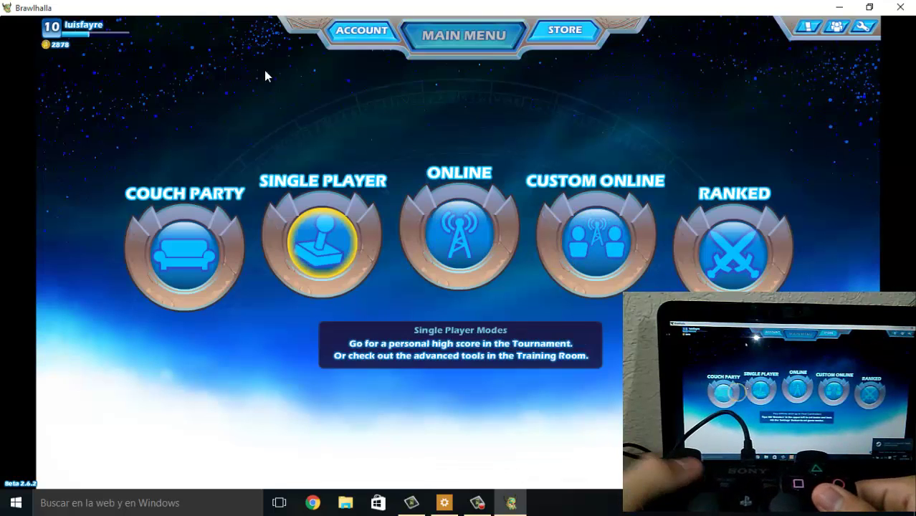
key(Left)
key(Right)
key(Right)
key(Right)
key(Right)
key(Up)
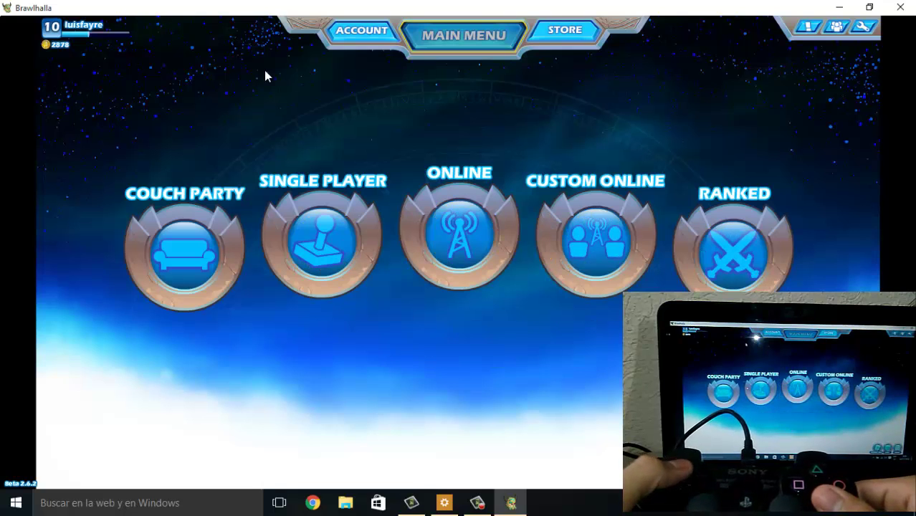
Open the game's technical options and go to the Controls settings.
key(Right)
key(Left)
key(Right)
key(Right)
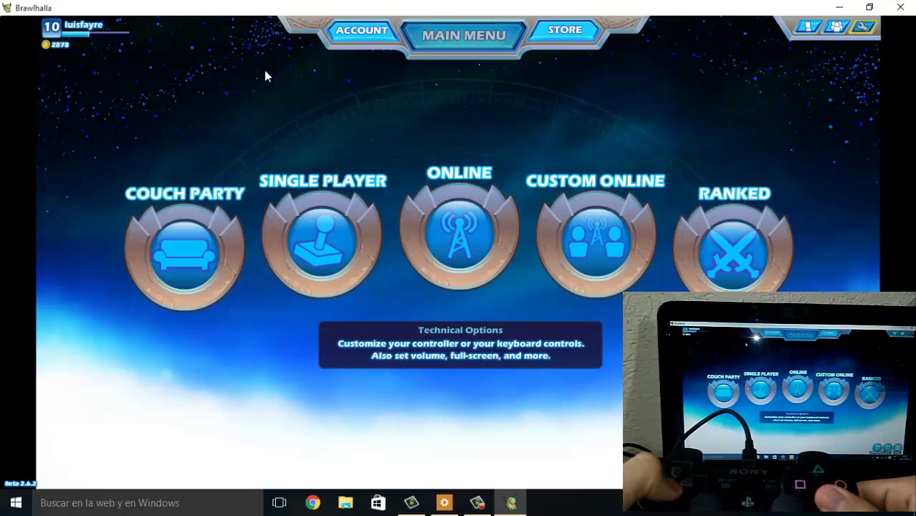
key(Return)
key(Down)
key(Down)
key(Down)
key(Down)
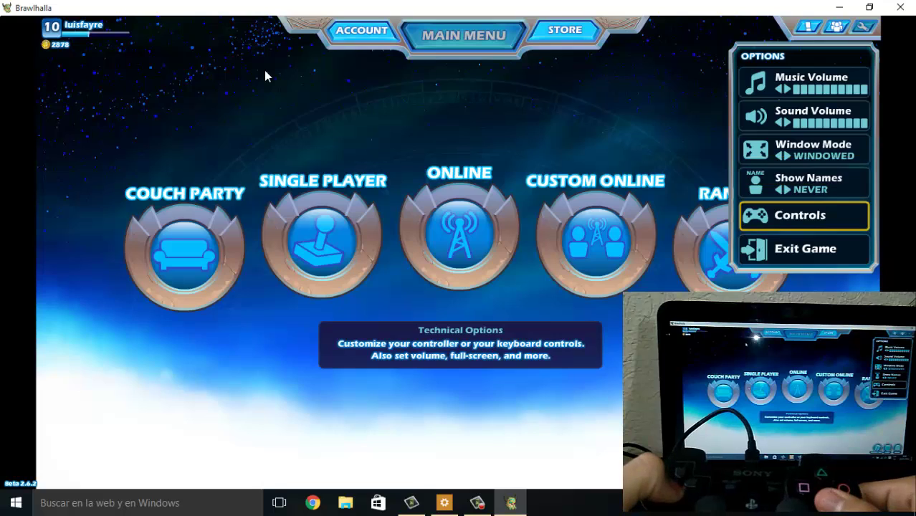
key(Return)
Examine the control layouts of the listed input devices, including Mouse and Xbox 360.
key(Down)
key(Down)
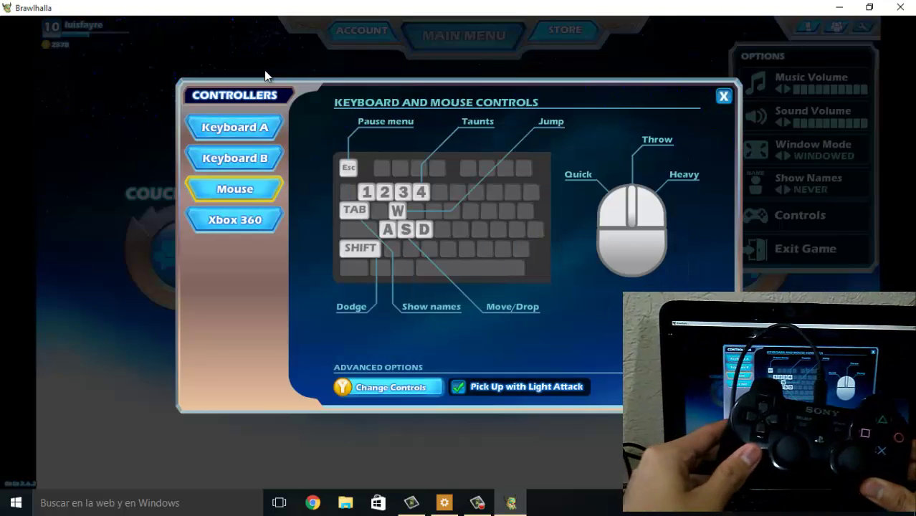
key(Down)
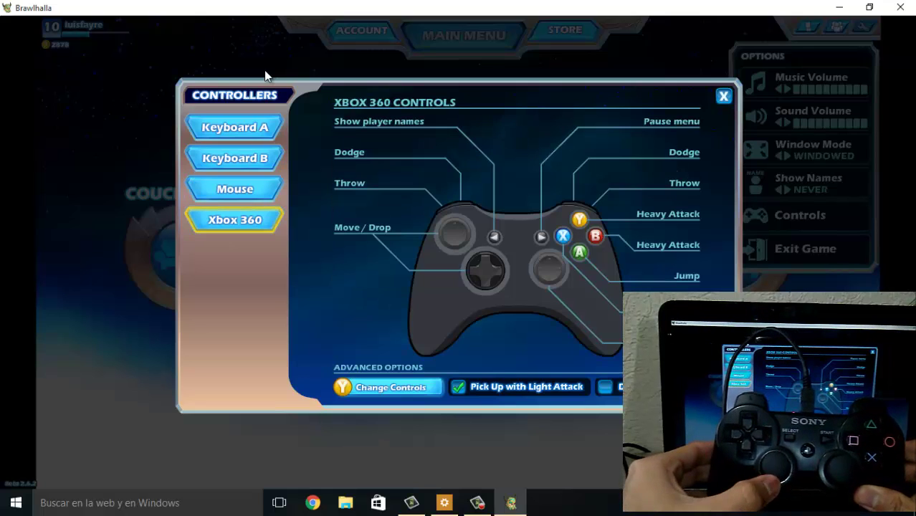
key(Up)
key(Up)
key(Up)
key(Up)
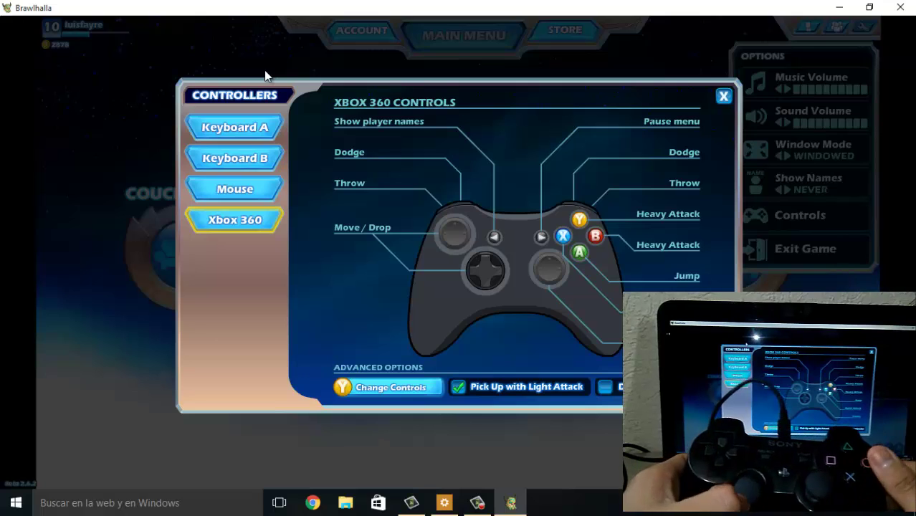
key(Down)
Close the control layouts and the options, and highlight the Online mode in the main menu.
key(Escape)
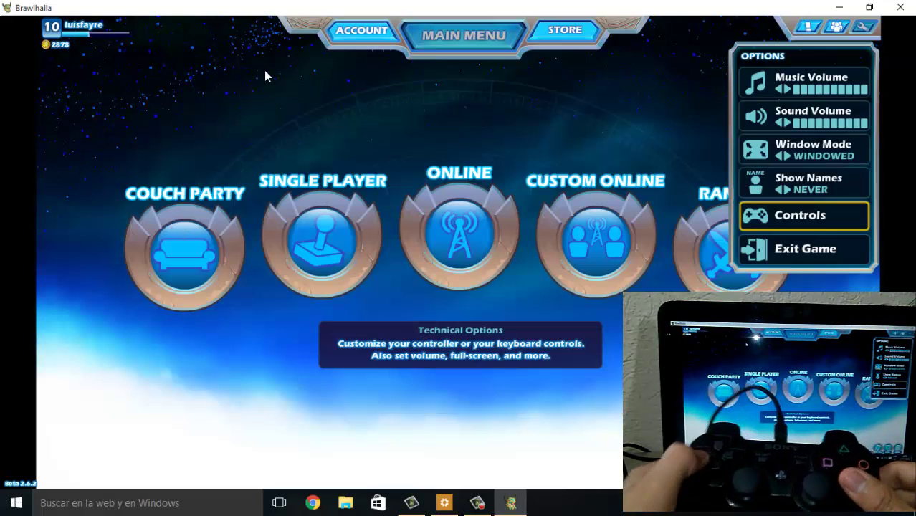
key(Escape)
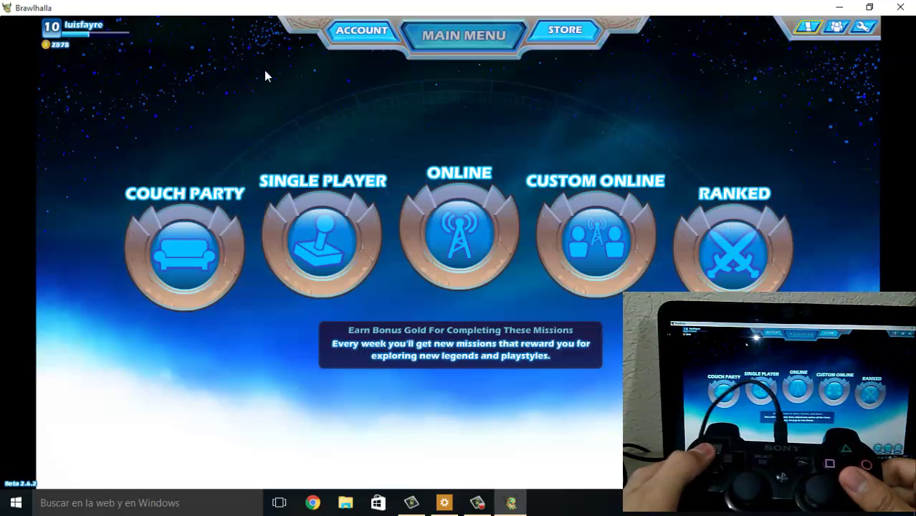
key(Right)
key(Down)
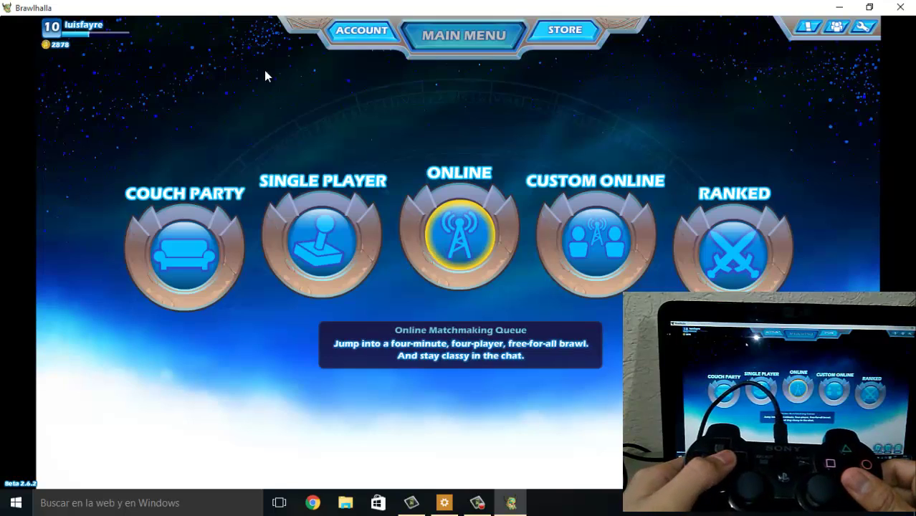
Switch to Steam Big Picture and move the selection through its Biblioteca, Comunidad and Tienda sections.
key(Return)
key(Right)
key(Right)
key(Right)
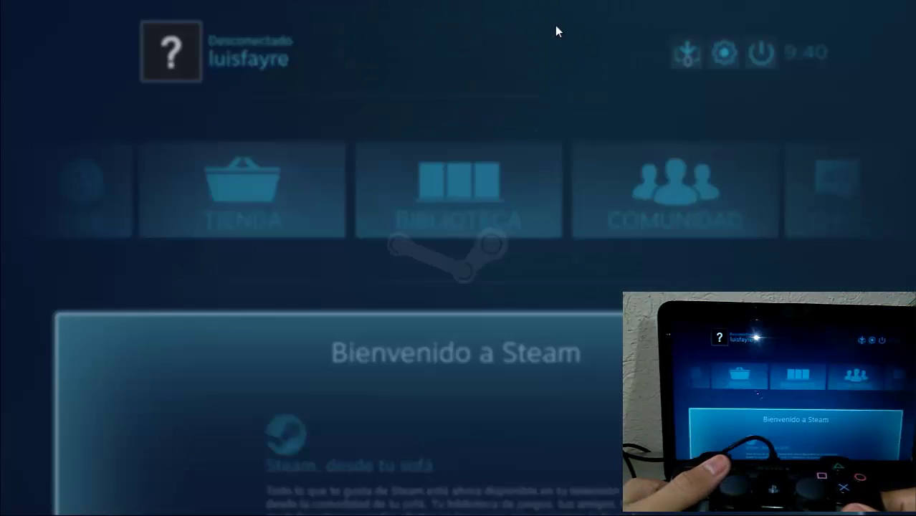
key(Up)
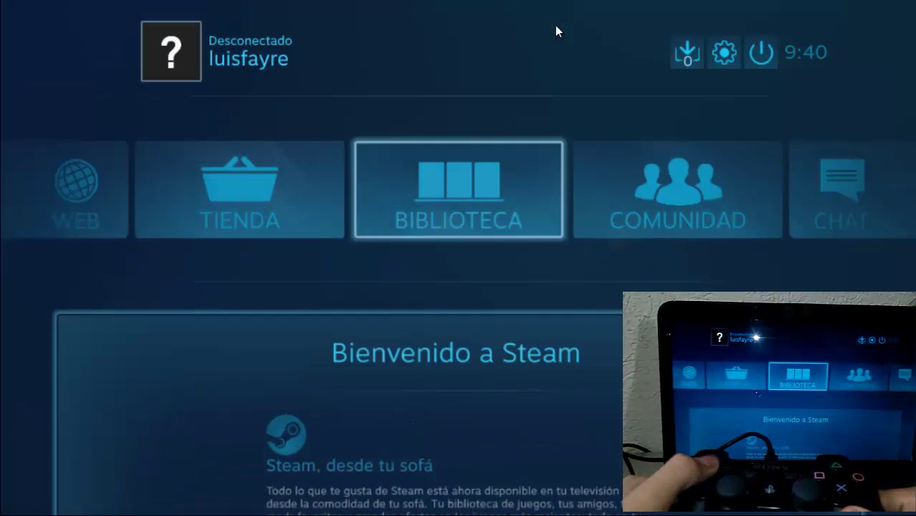
key(Right)
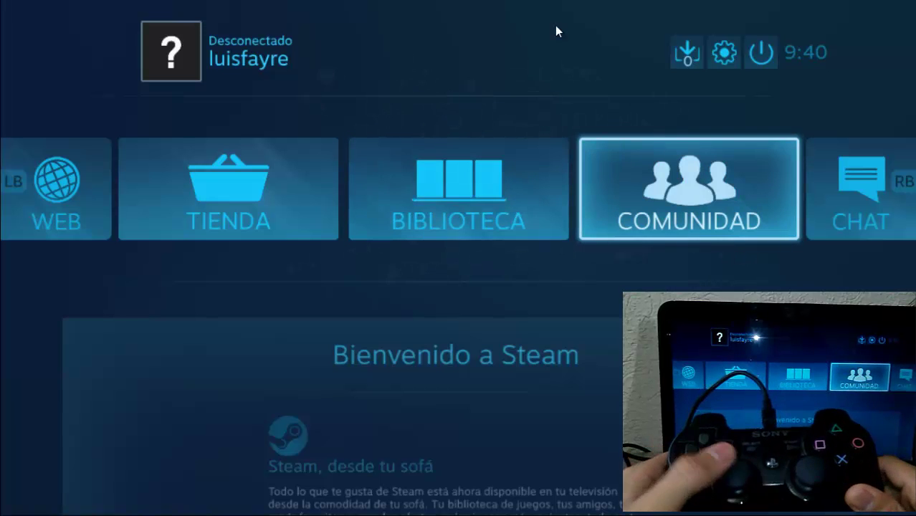
key(Right)
key(Left)
key(Left)
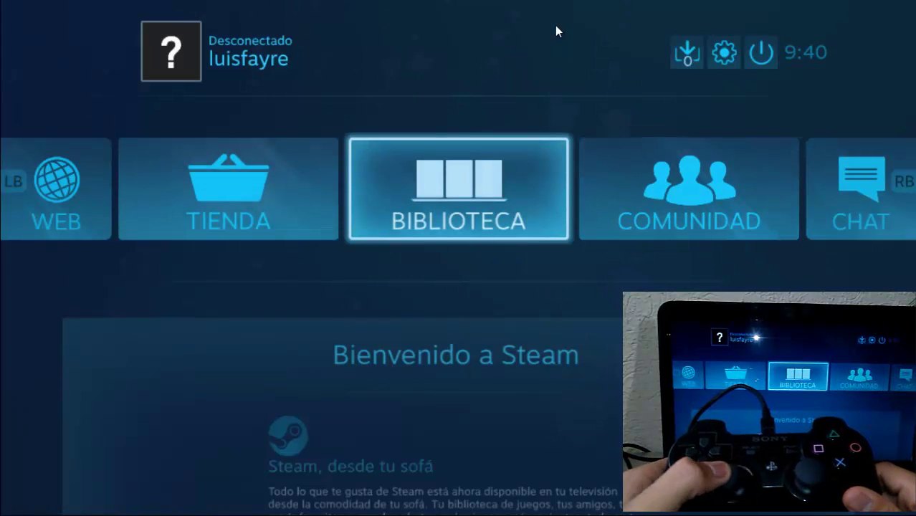
key(Left)
key(Left)
key(Right)
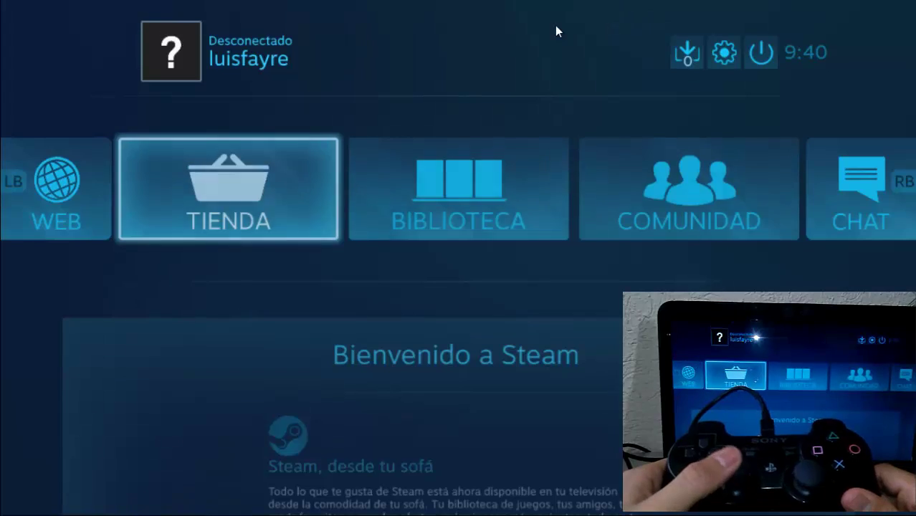
Open Steam's Ajustes and enter the controller configurations (Configuraciones del controlador).
key(Up)
key(Right)
key(Left)
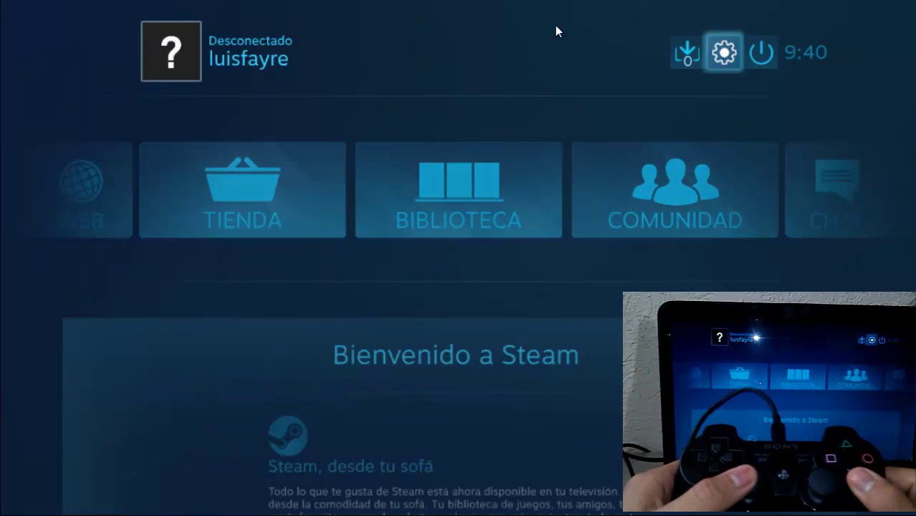
key(Return)
key(Down)
key(Down)
key(Down)
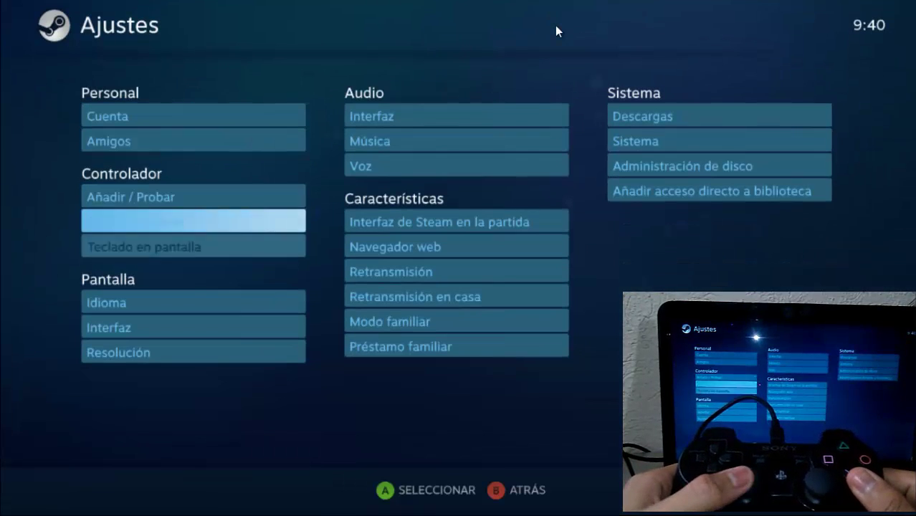
key(Down)
key(Up)
key(Return)
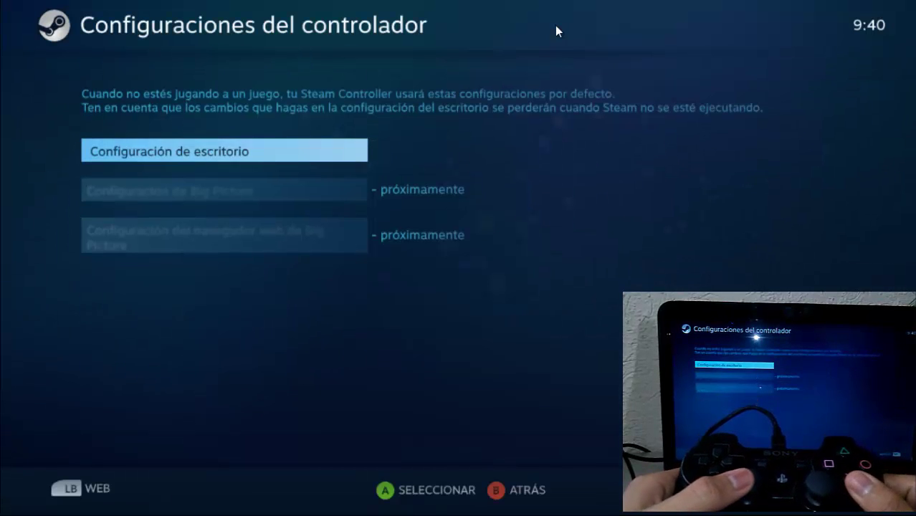
Open Configuración de escritorio and look through the bindings assigned to the face buttons and the right trackpad.
key(Return)
key(Right)
key(Right)
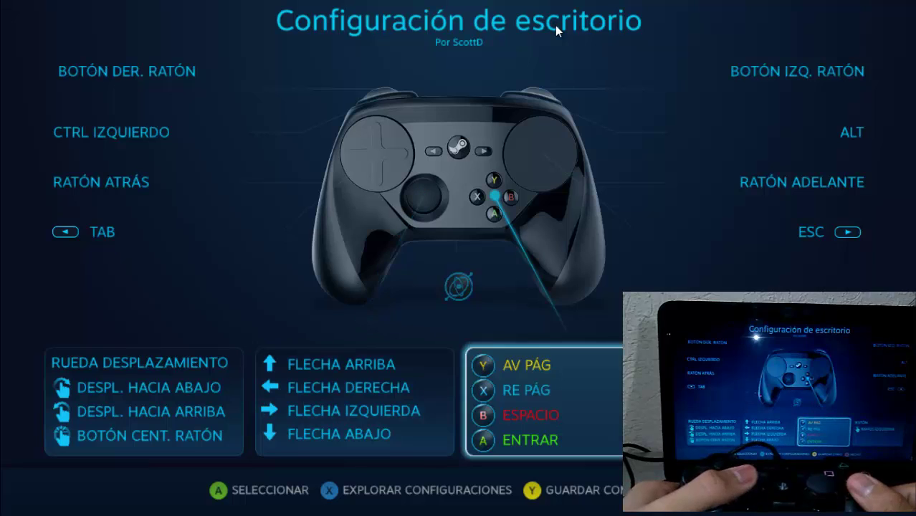
key(Right)
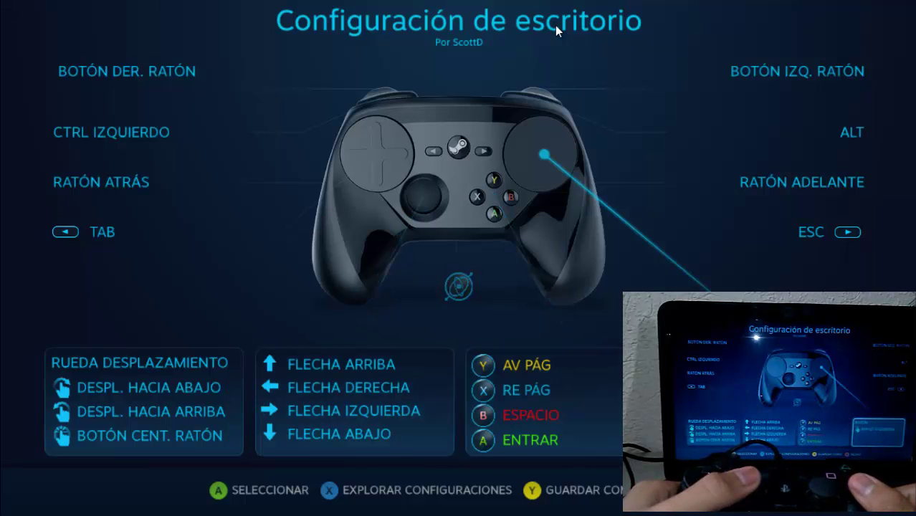
key(Up)
key(Down)
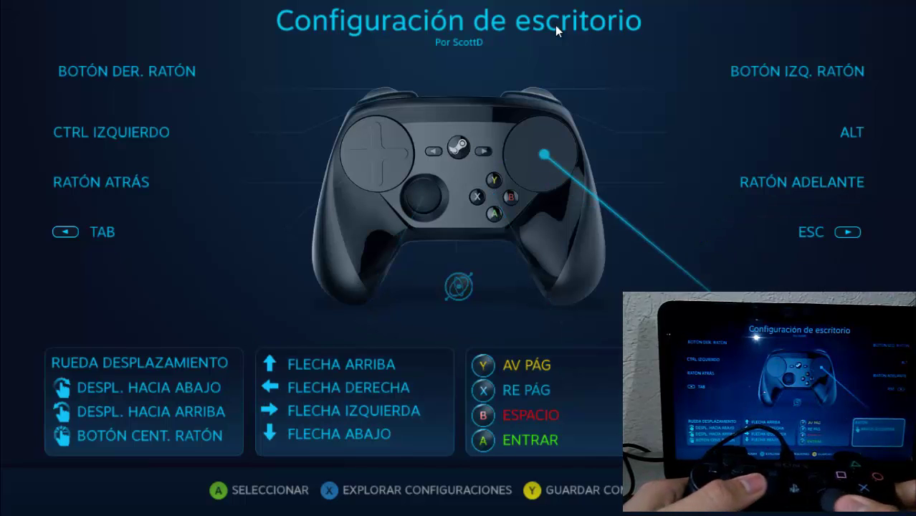
key(Left)
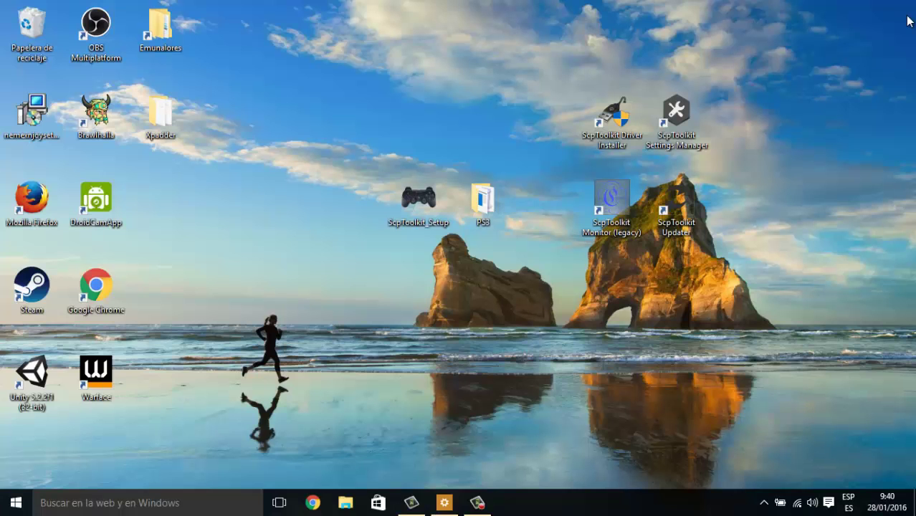